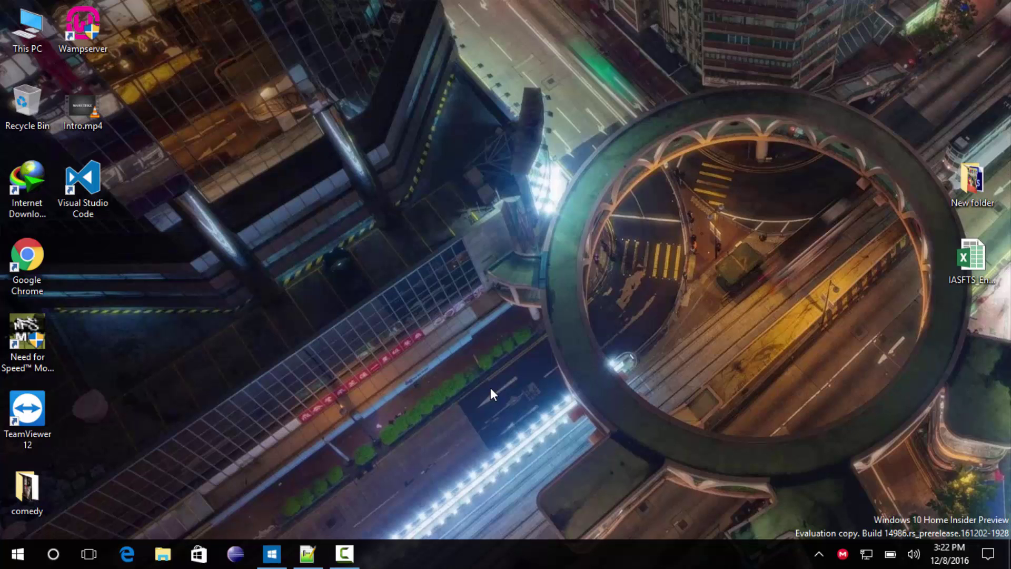
Step: Open Groove Music, dismiss the empty browser window, view the Songs list, and close the music app
key("super")
type("groove")
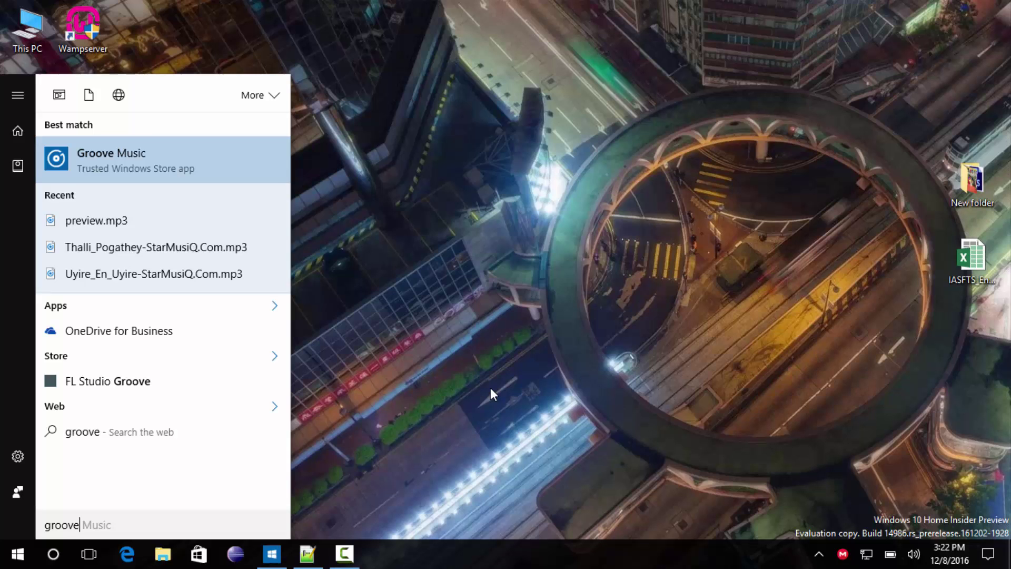
key("Return")
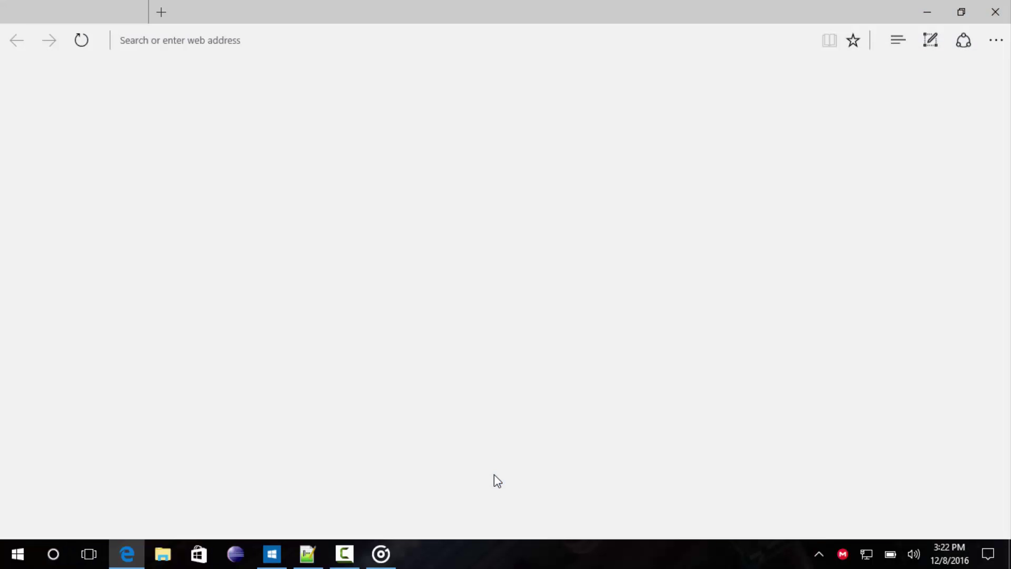
left_click(995, 11)
left_click(457, 302)
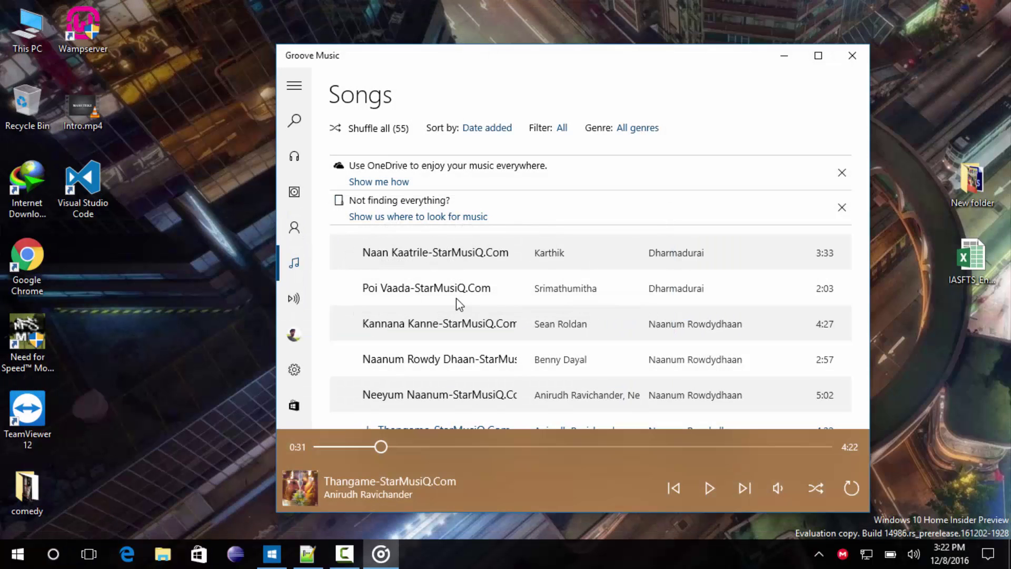
key("super")
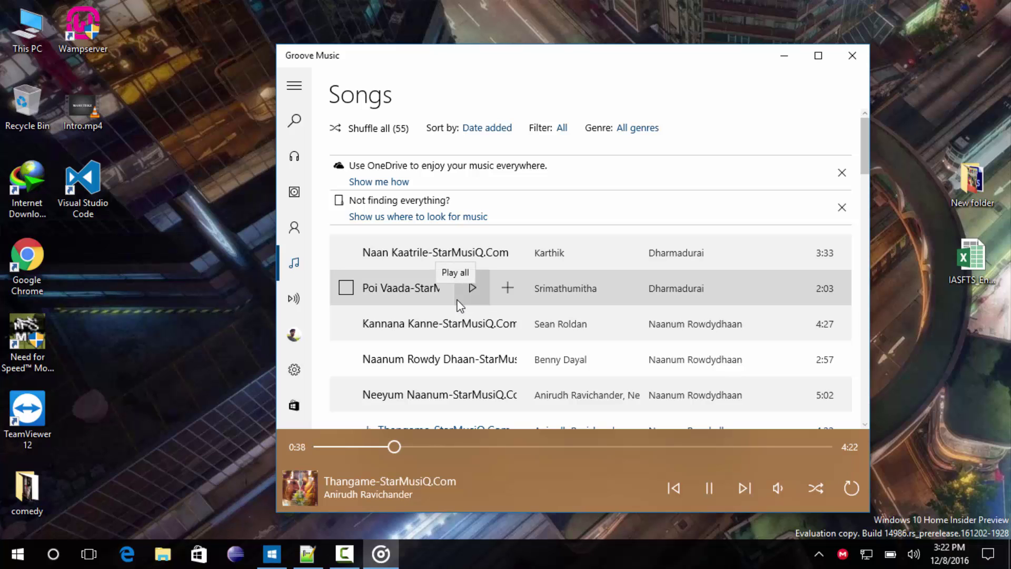
left_click(857, 64)
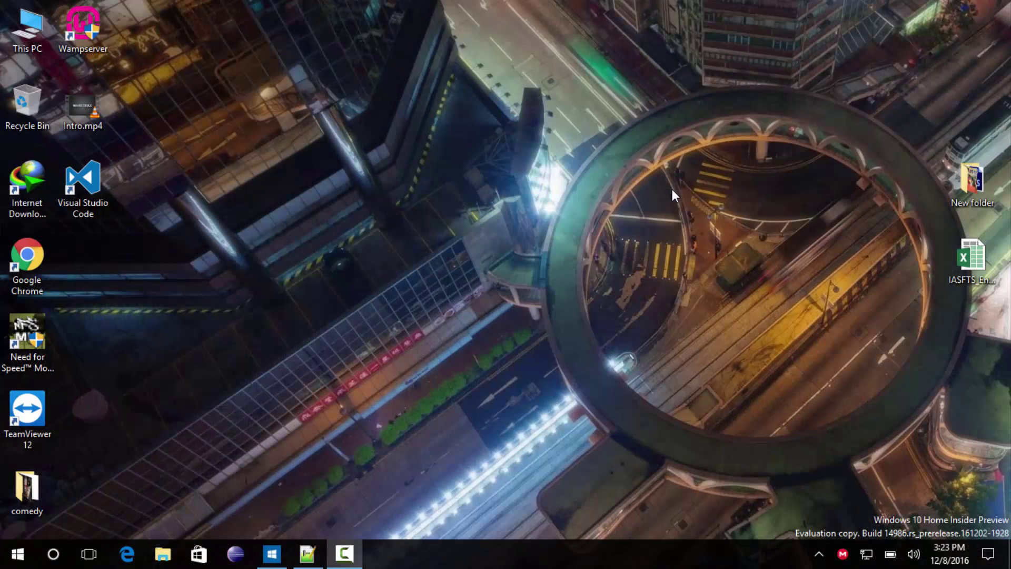
left_click(29, 548)
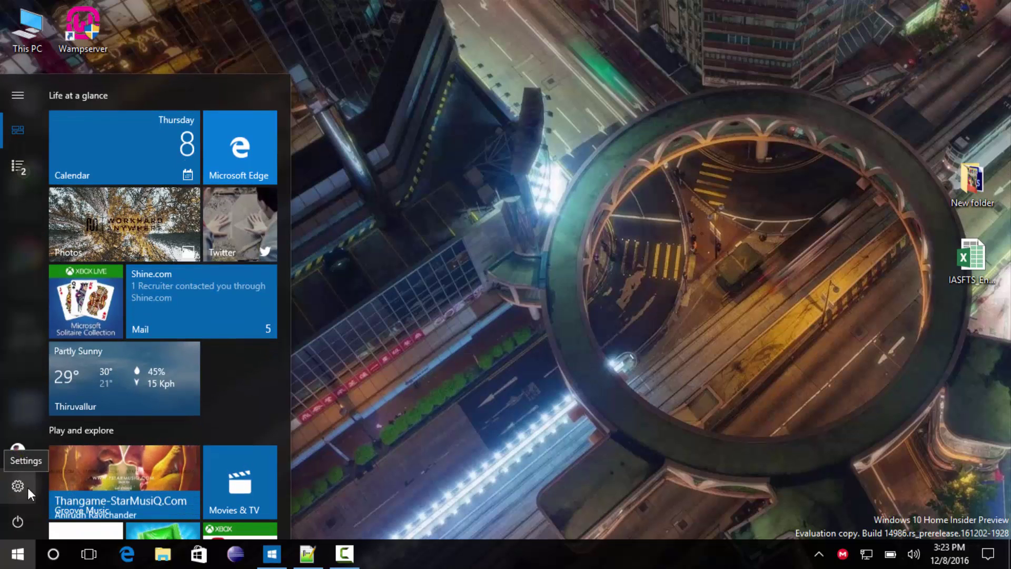
left_click(354, 395)
key("super")
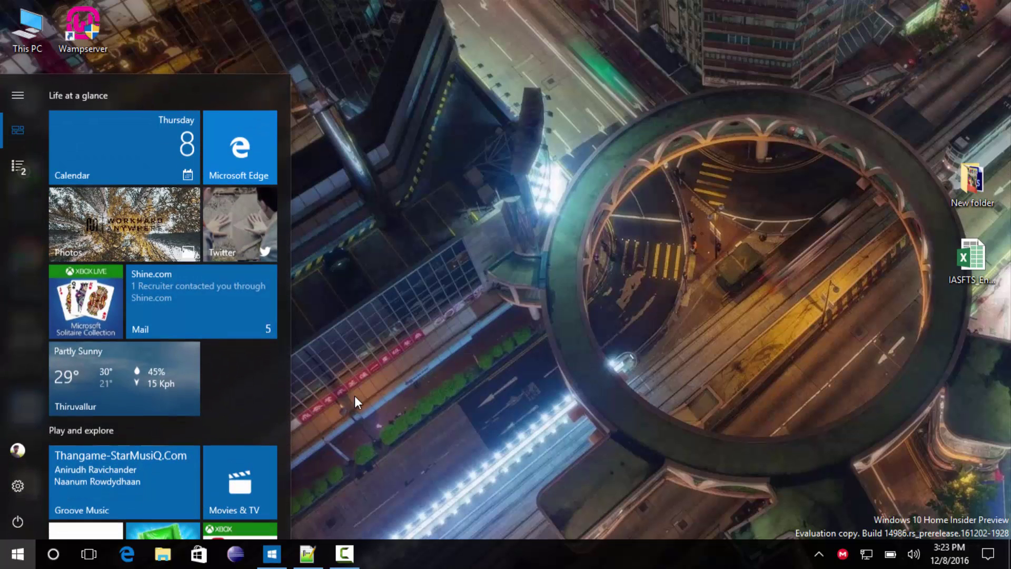
left_click(300, 393)
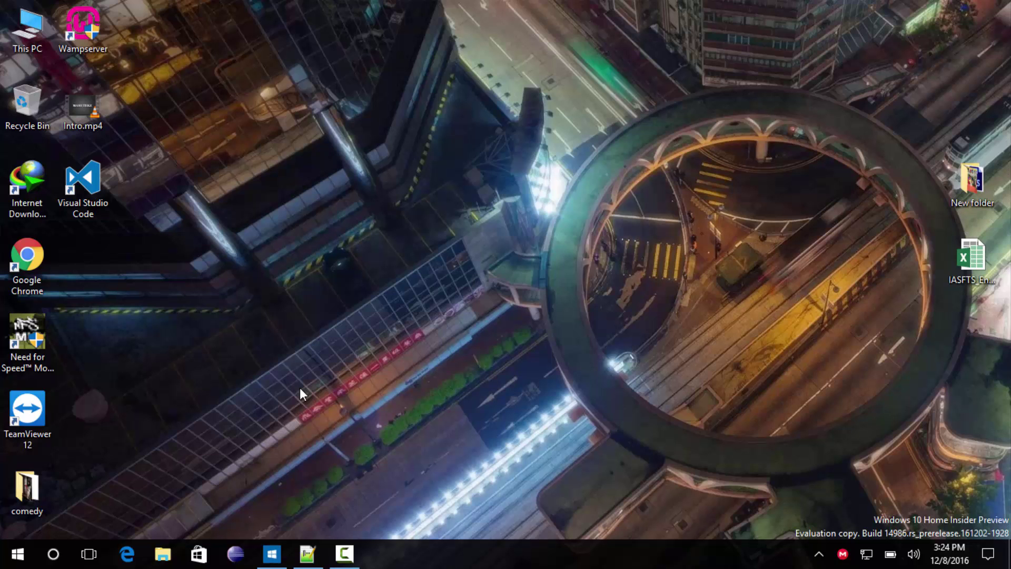
Step: Open the cloud printer search from the Printers & scanners page of the device settings
left_click(17, 553)
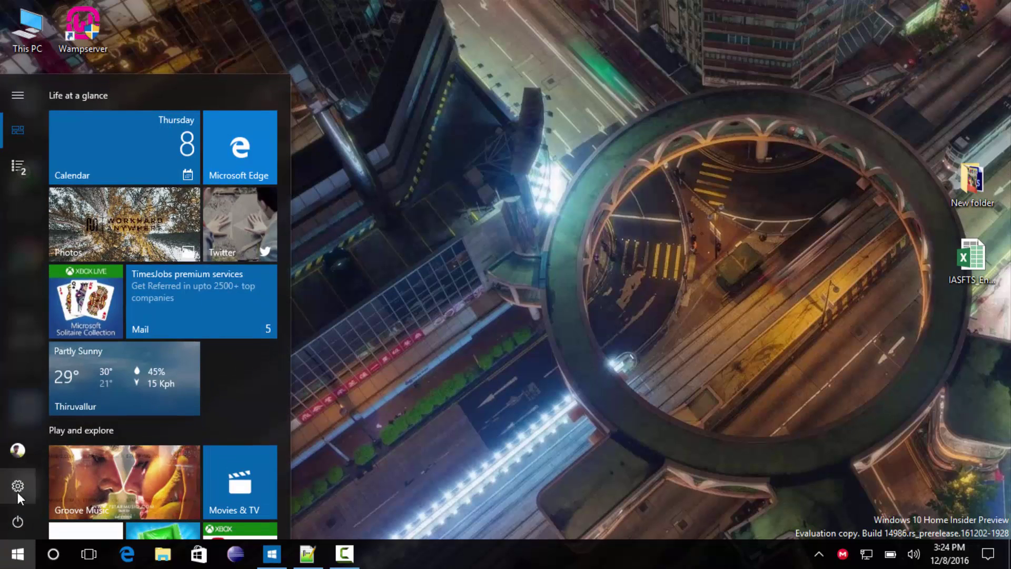
left_click(17, 491)
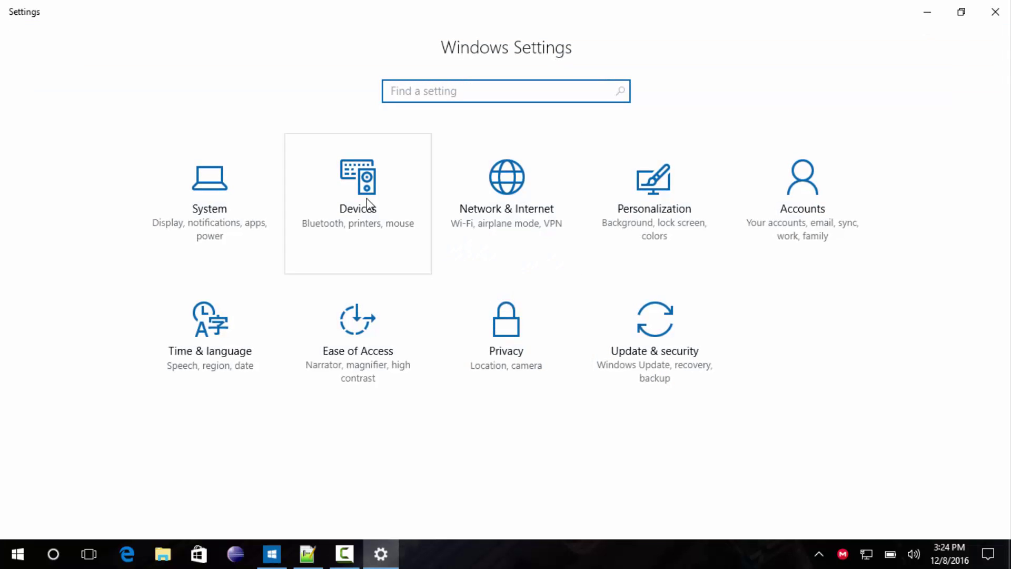
left_click(367, 199)
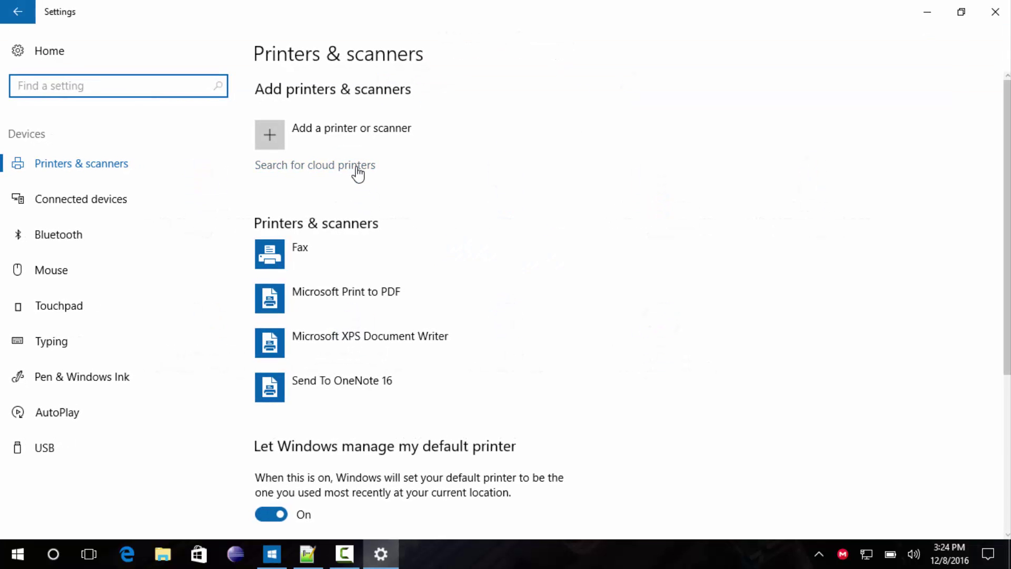
left_click(340, 171)
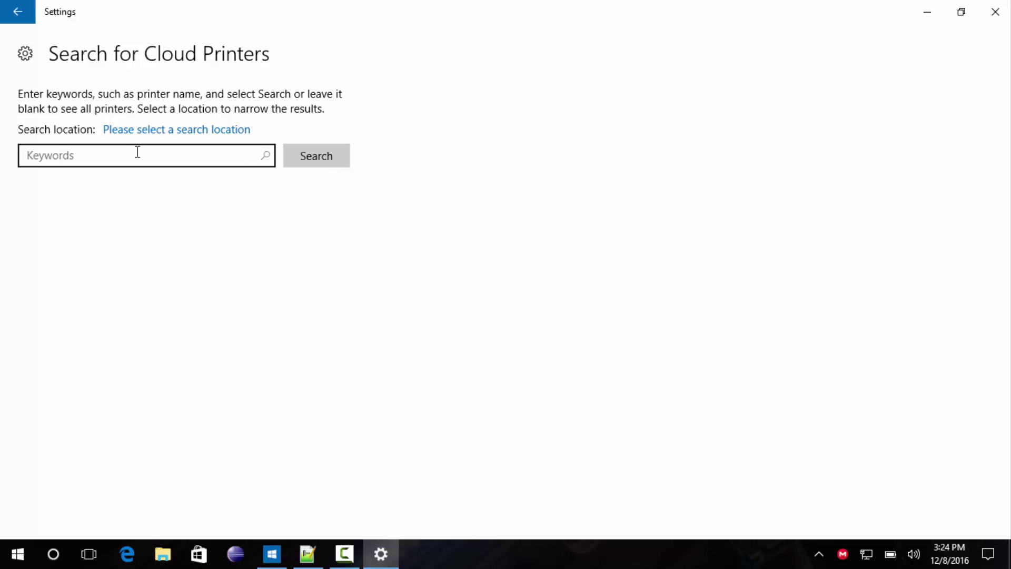
Step: Check the available search locations for cloud printers, cancel the location choice, and close Settings
left_click(156, 130)
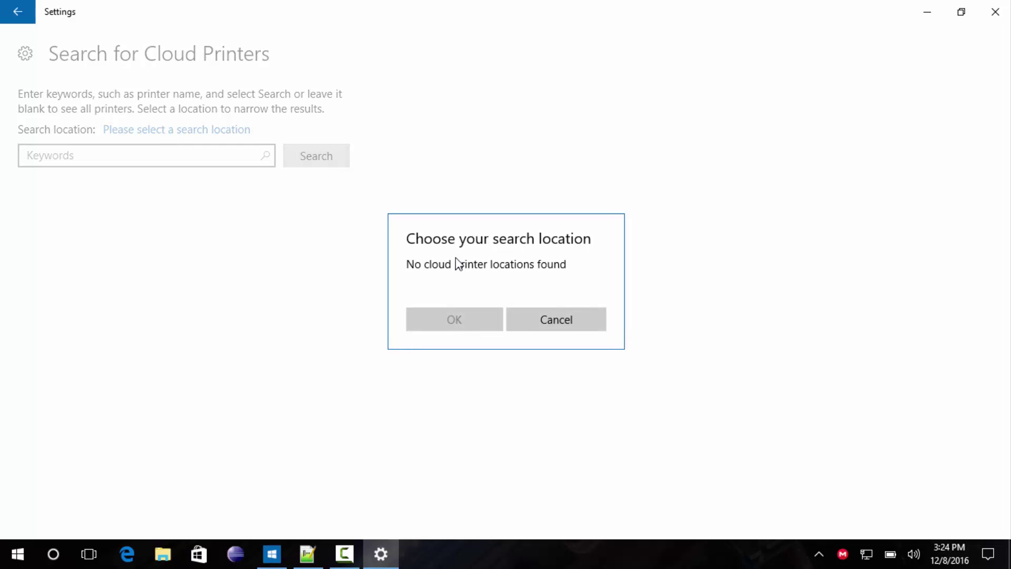
left_click(548, 321)
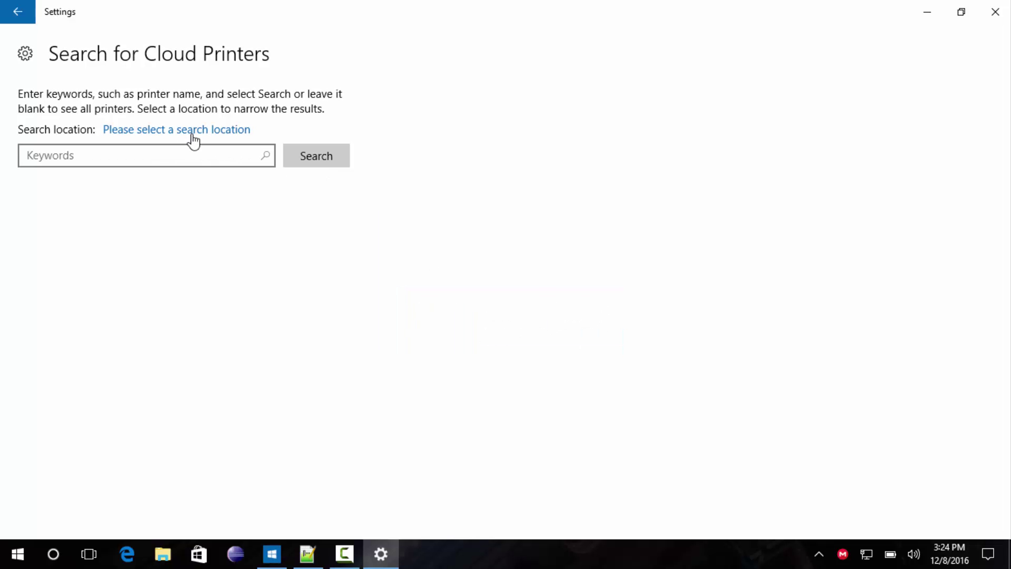
left_click(14, 14)
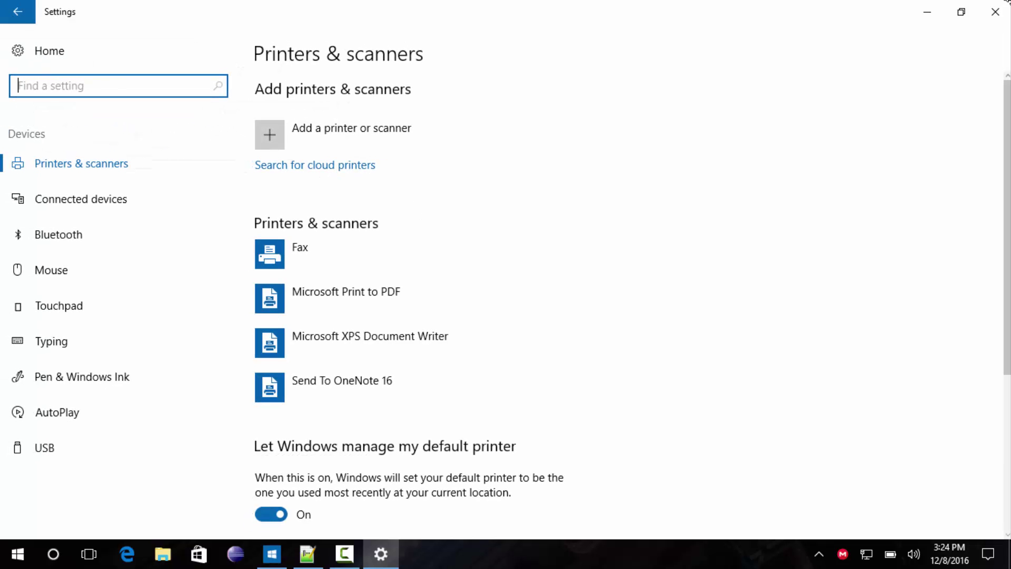
left_click(996, 11)
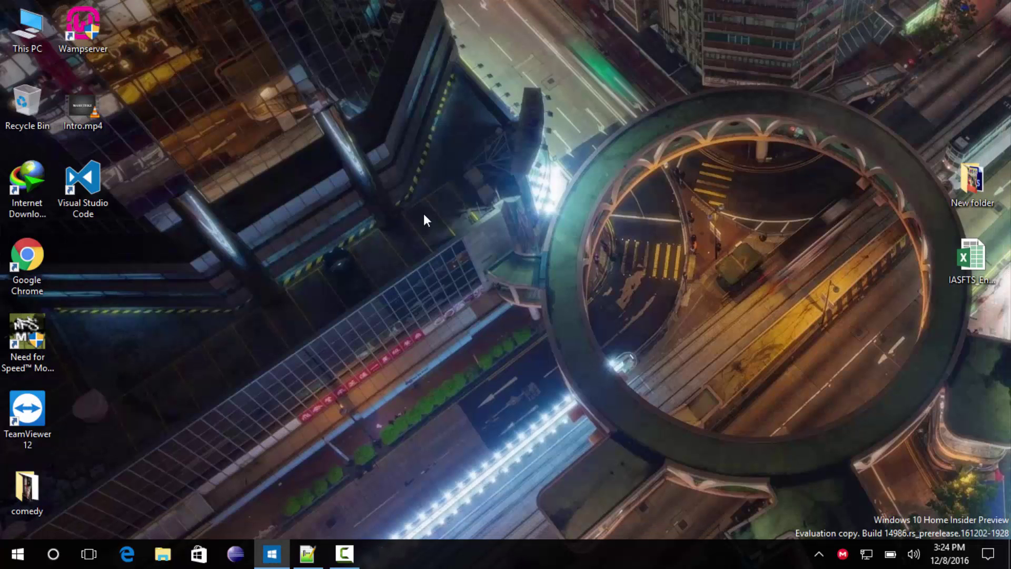
key("super")
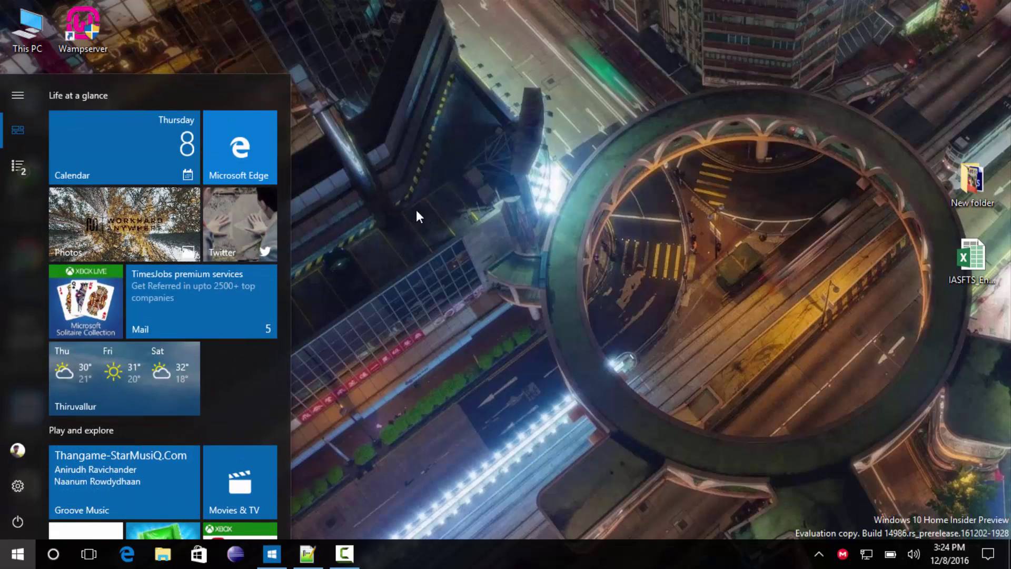
key("super")
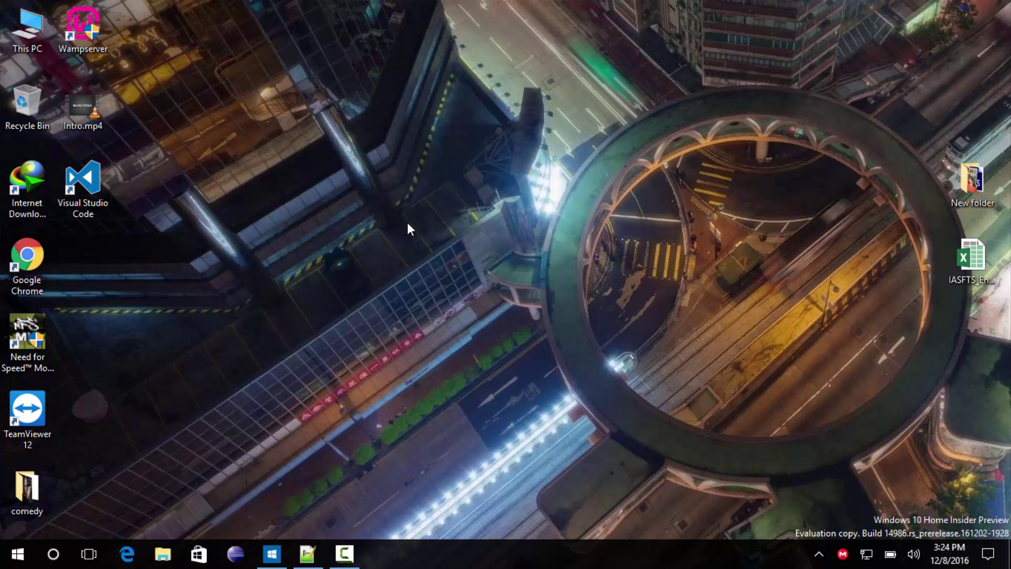
Step: Open This PC to view its folders and drives, and minimize the window
double_click(24, 37)
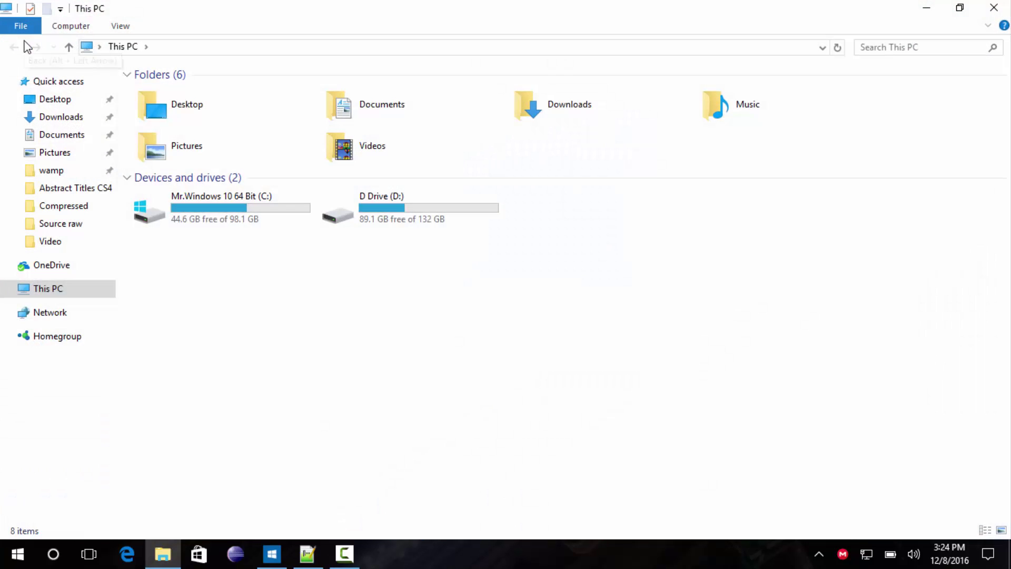
left_click(923, 7)
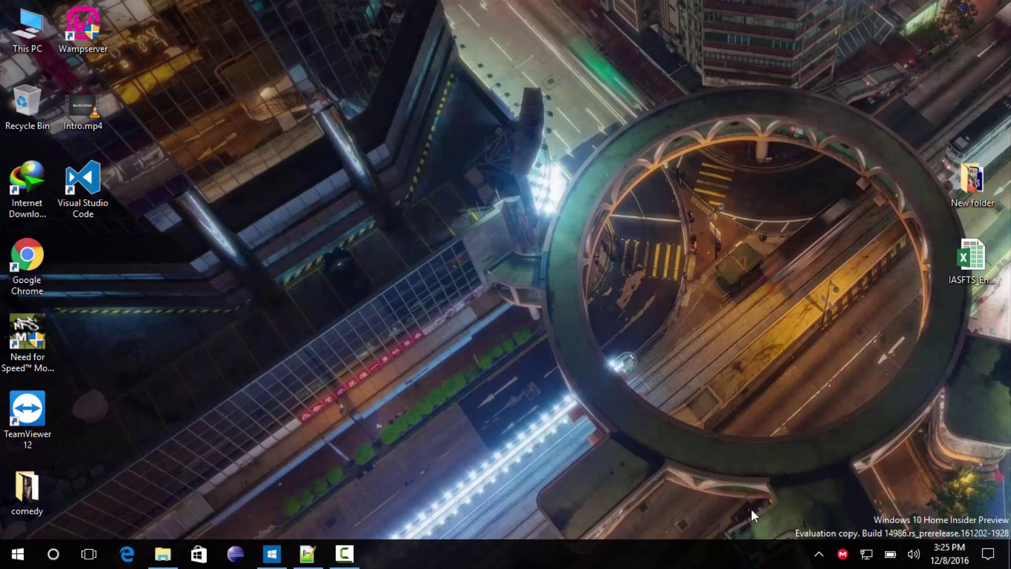
Step: Enable the Windows Ink Workspace button on the taskbar
right_click(711, 557)
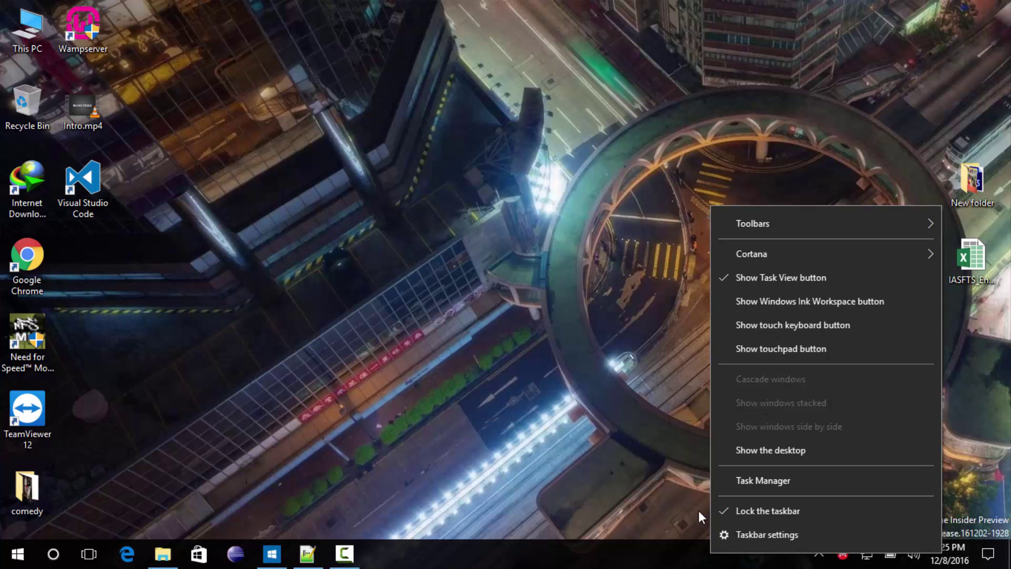
right_click(676, 555)
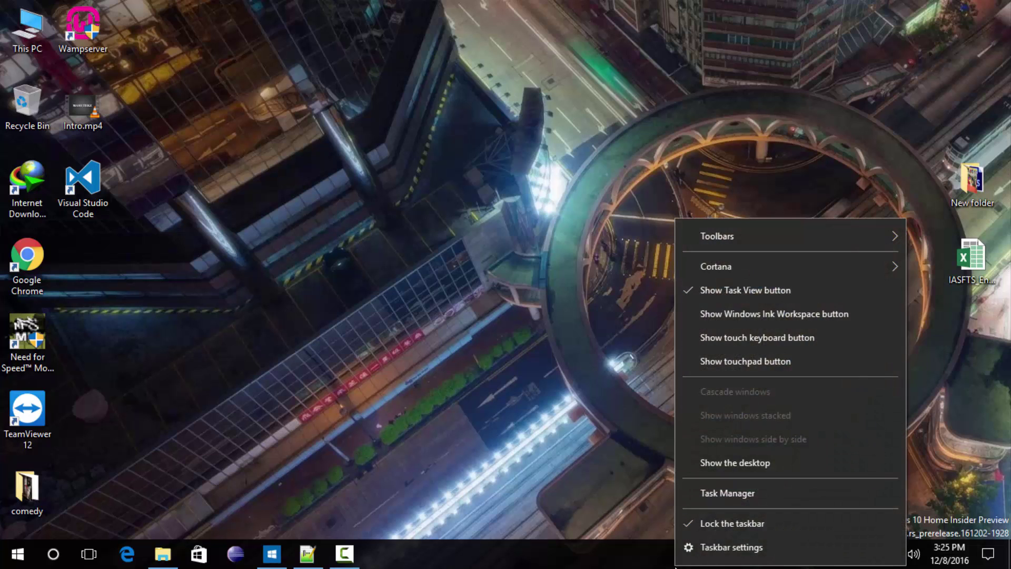
left_click(740, 317)
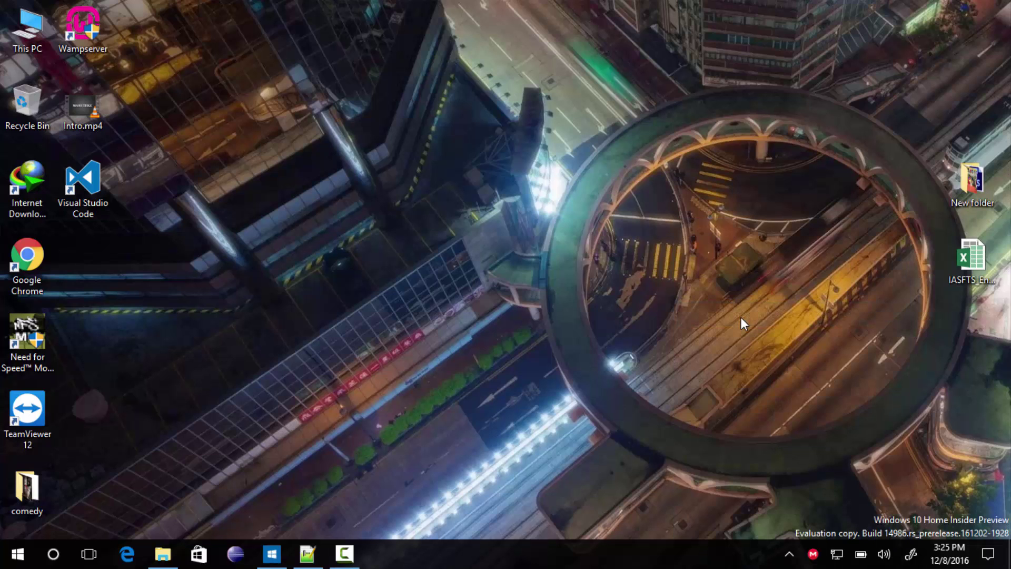
Step: Start a Screen sketch from Windows Ink Workspace, handwrite "Mani Tekz" in red across the desktop capture, and close the sketch
left_click(910, 557)
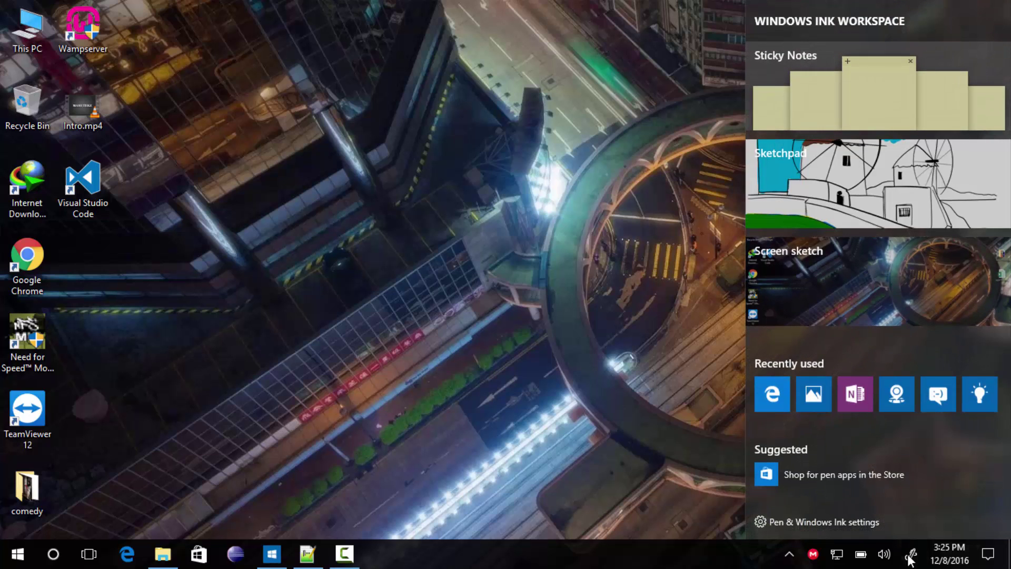
left_click(828, 303)
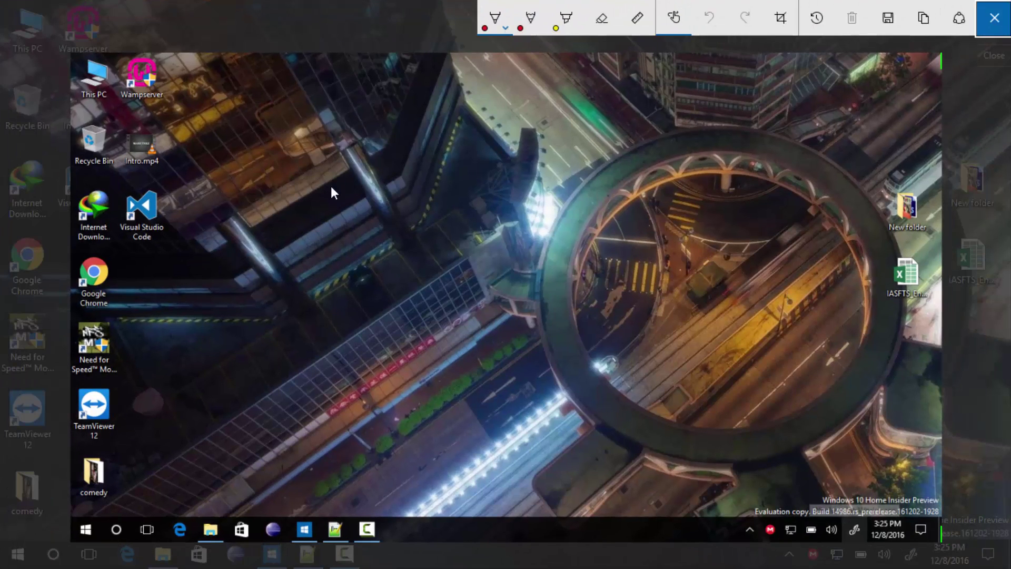
mouse_move(273, 322)
left_mouse_down()
mouse_move(320, 211)
mouse_move(365, 318)
left_mouse_up()
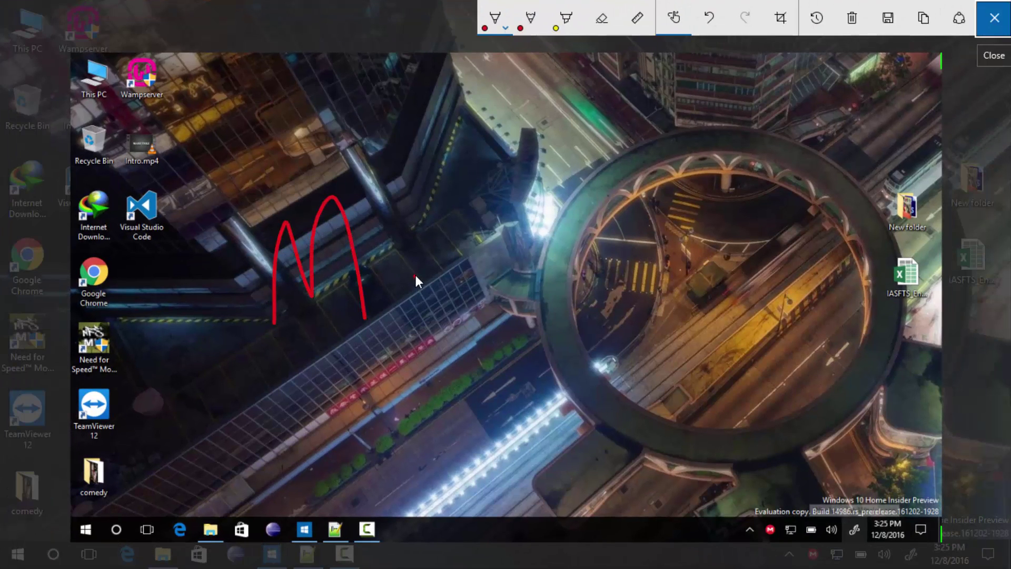
mouse_move(473, 241)
left_mouse_down()
mouse_move(451, 277)
mouse_move(477, 276)
left_mouse_up()
mouse_move(499, 220)
left_mouse_down()
mouse_move(538, 246)
mouse_move(588, 255)
left_mouse_up()
left_click_drag(572, 346, 629, 376)
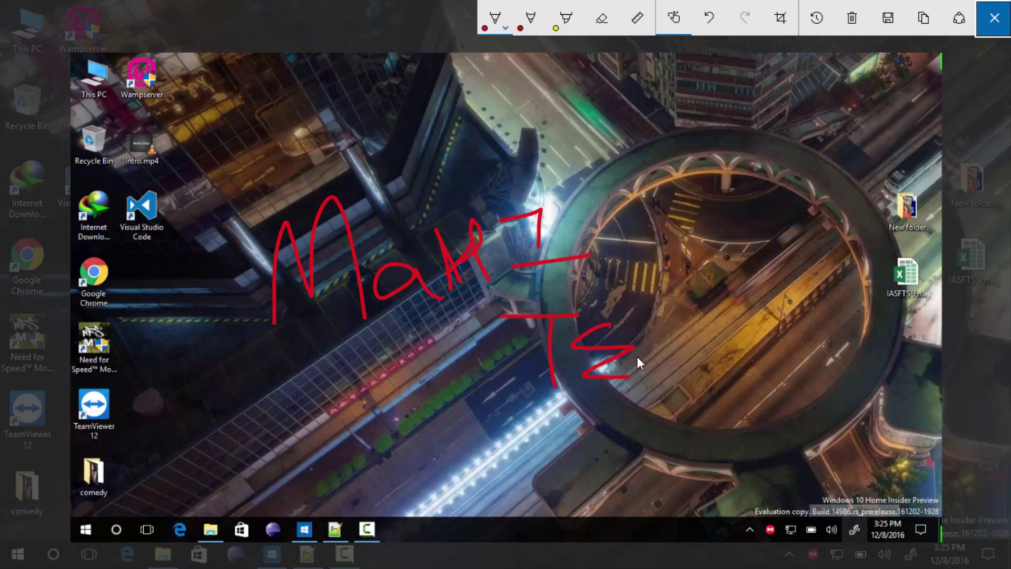
mouse_move(690, 327)
left_mouse_down()
mouse_move(736, 325)
mouse_move(816, 360)
left_mouse_up()
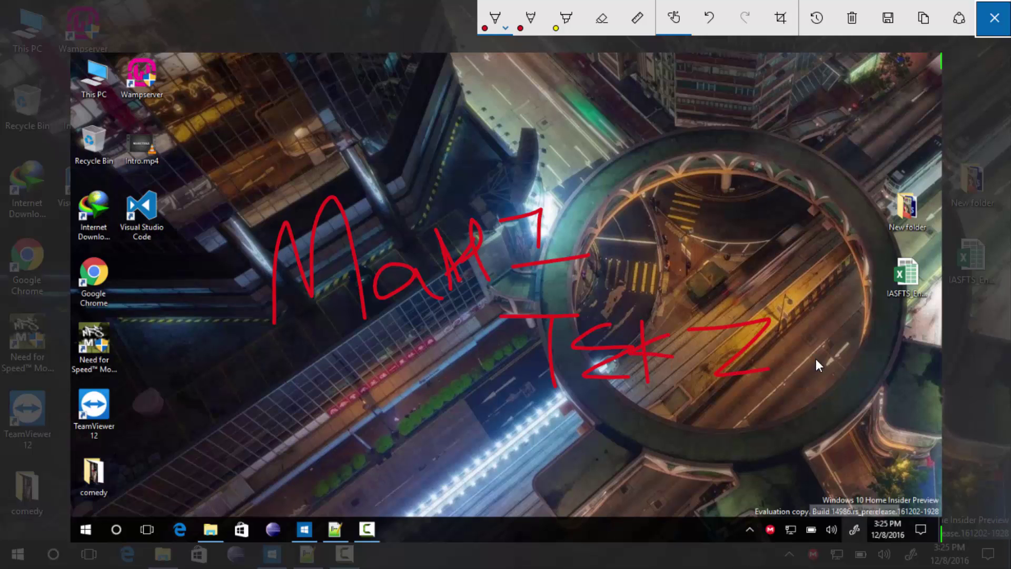
left_click(997, 18)
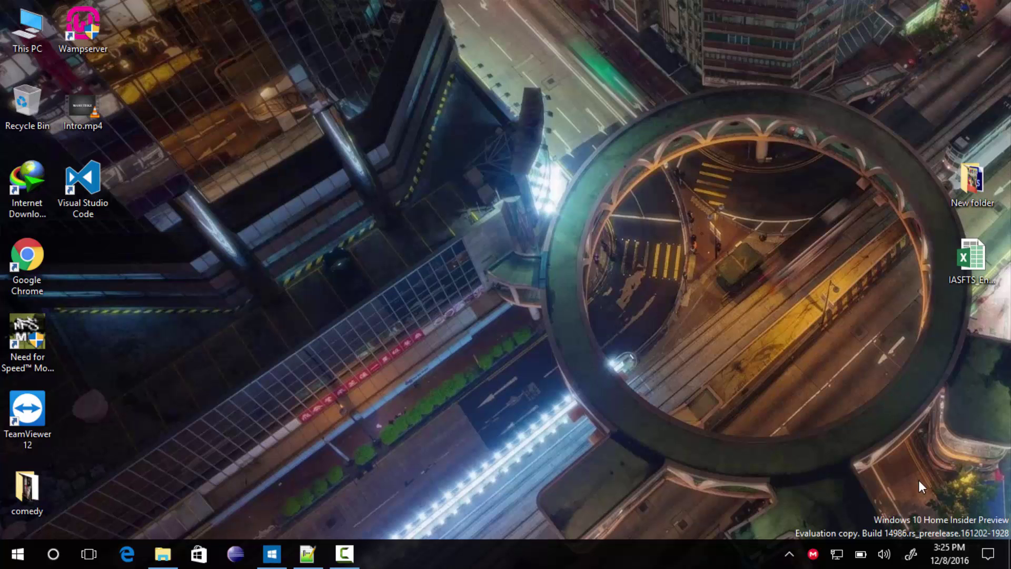
Step: Start a new Screen sketch and resume the previous sketch in it
left_click(911, 554)
left_click(882, 270)
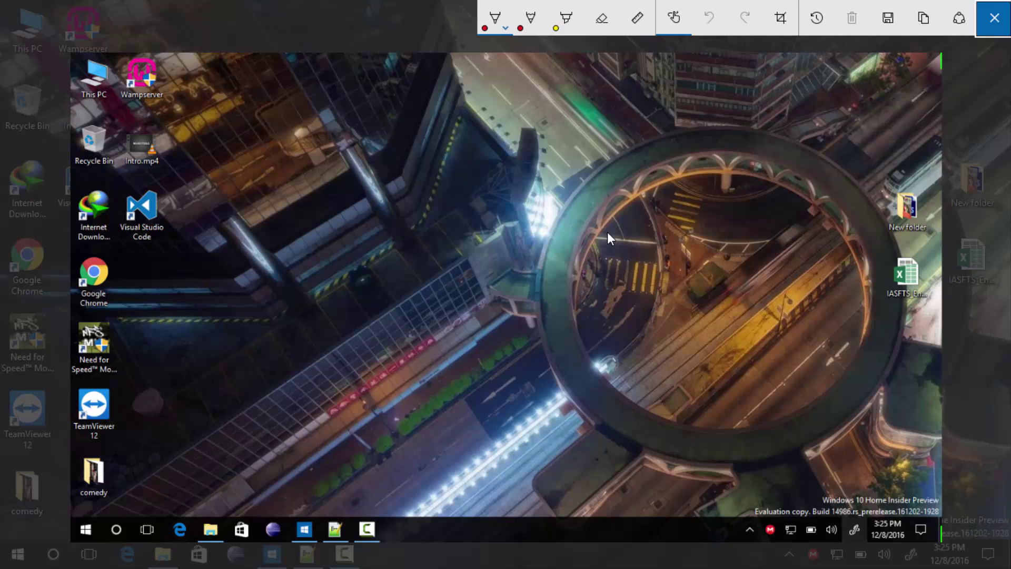
left_click(815, 21)
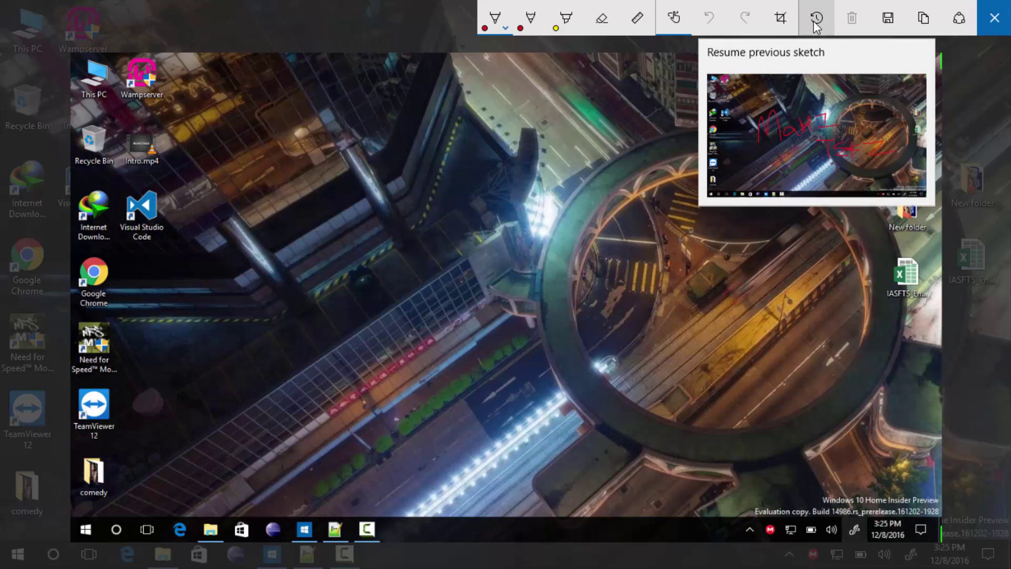
left_click(817, 134)
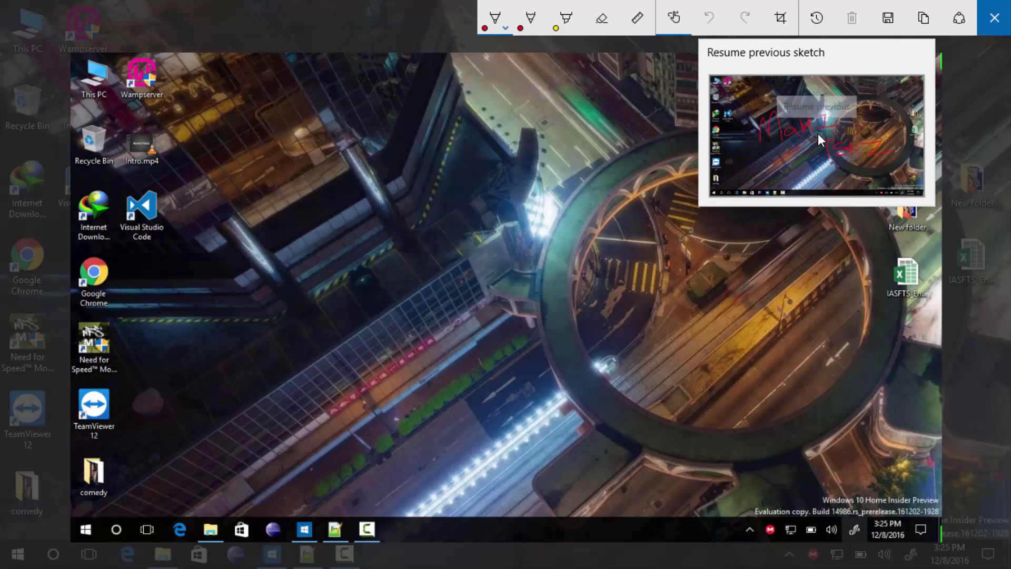
Step: Handwrite "Please View & Like" in red below the existing writing on the resumed sketch, and close the sketch
left_click_drag(348, 359, 367, 416)
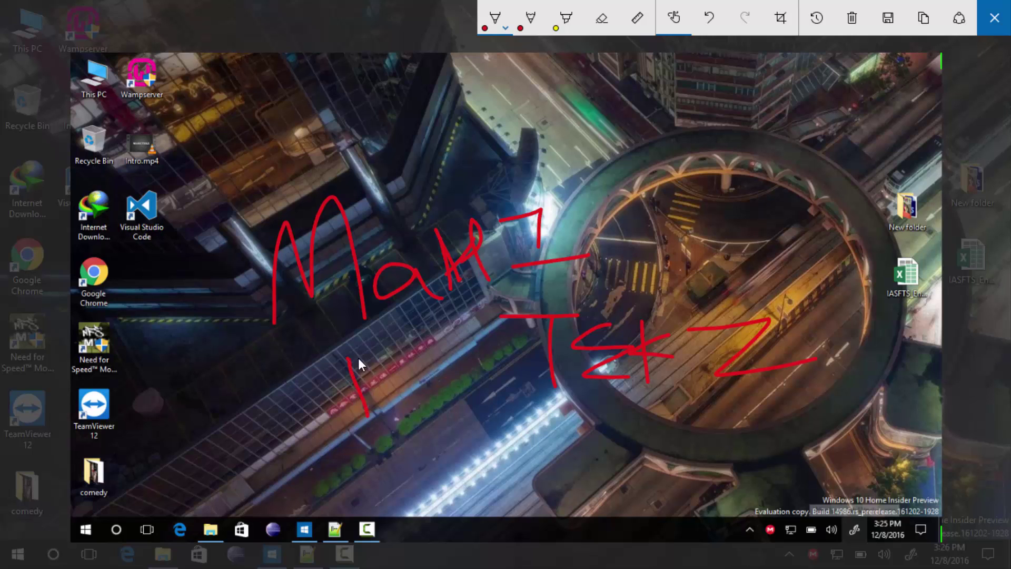
left_click_drag(486, 375, 547, 399)
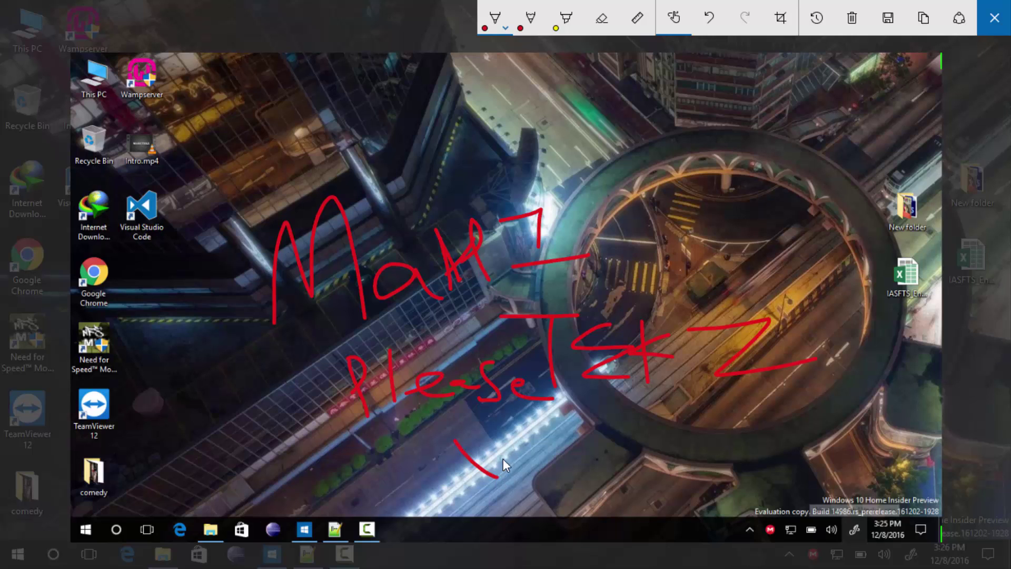
left_click_drag(501, 440, 497, 483)
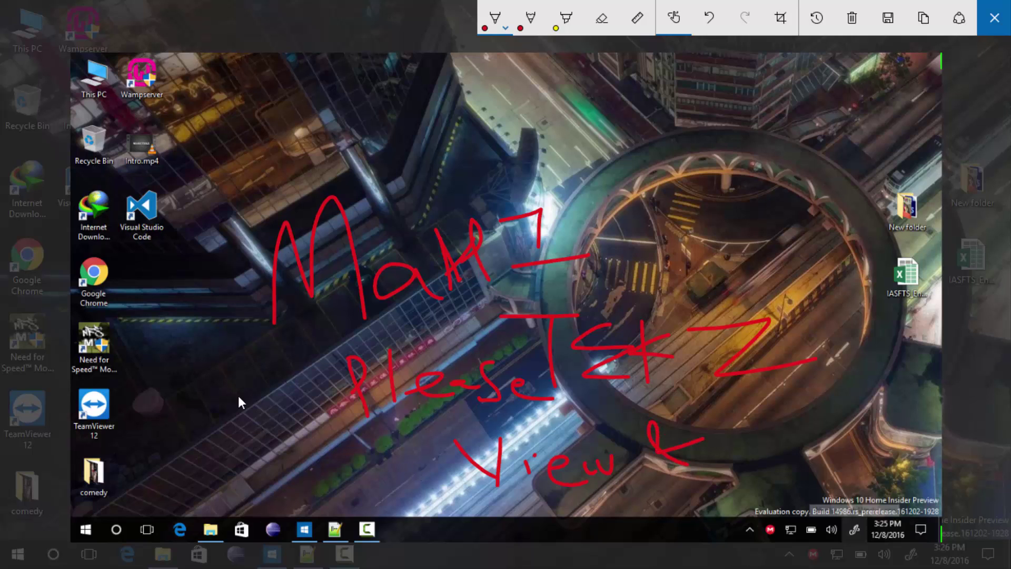
left_click_drag(204, 470, 244, 461)
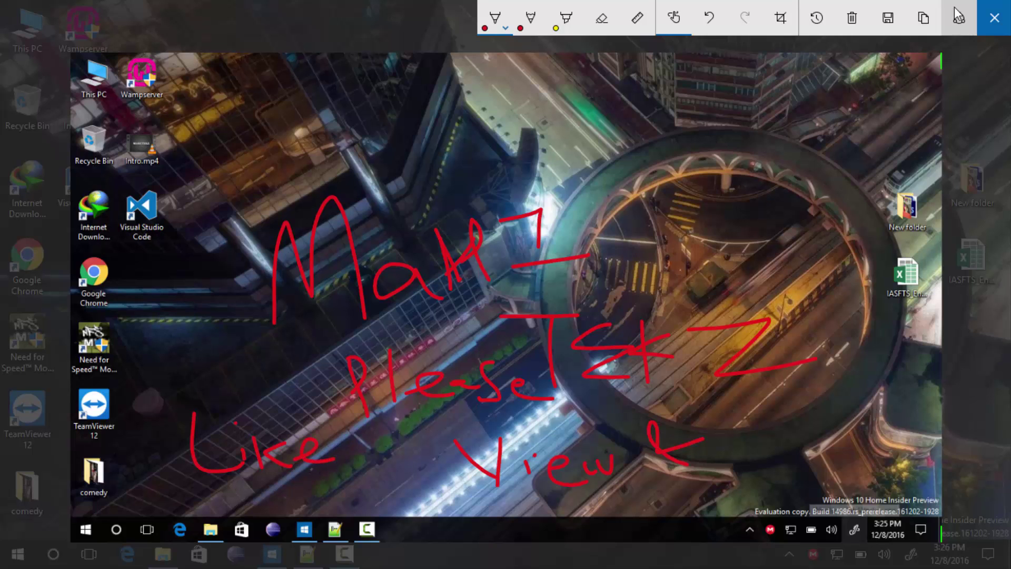
left_click(987, 12)
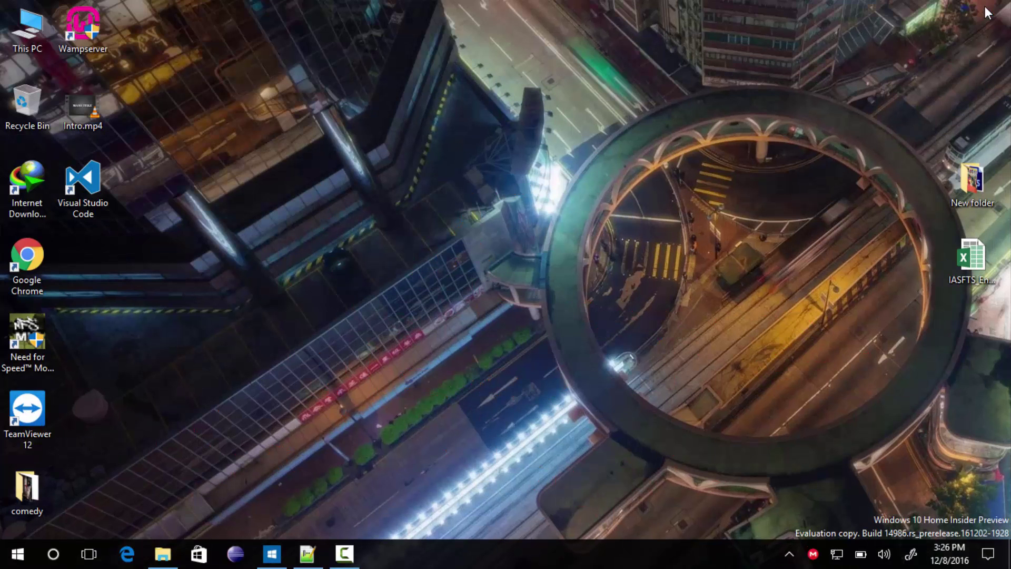
Step: Switch to Microsoft Edge, view the details of the True Key extension, and minimize the browser
left_click(127, 553)
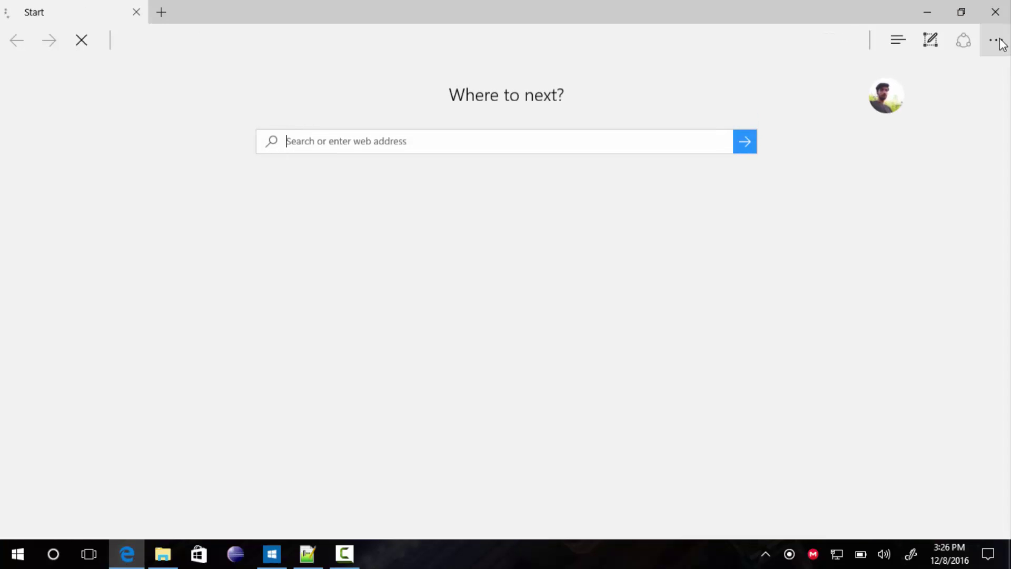
left_click(996, 41)
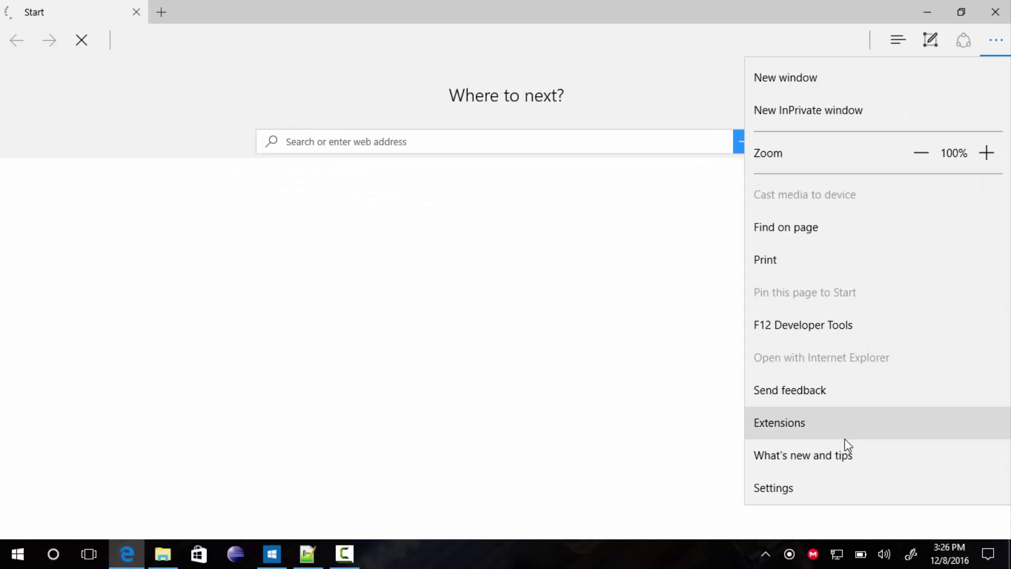
left_click(841, 424)
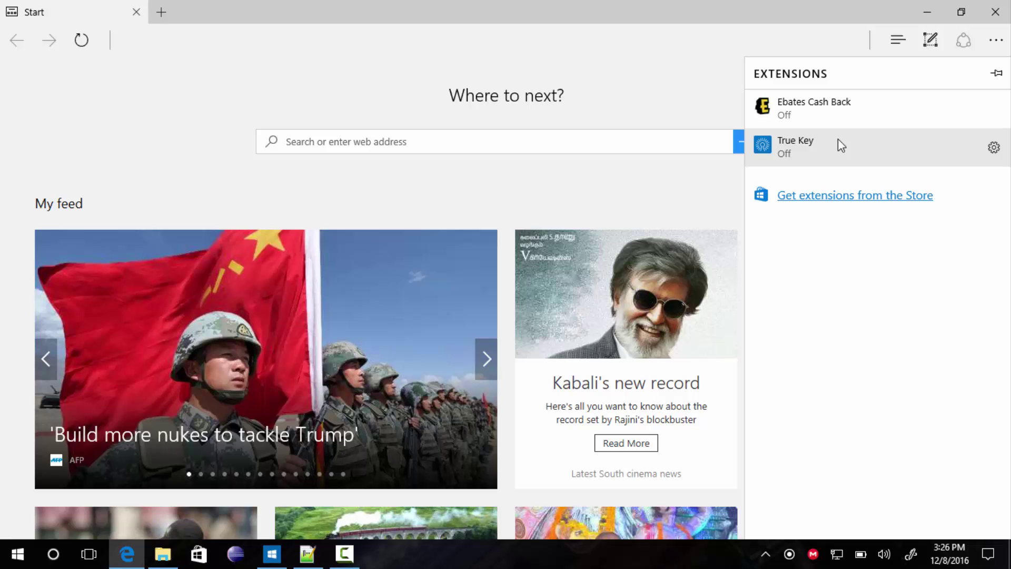
left_click(838, 139)
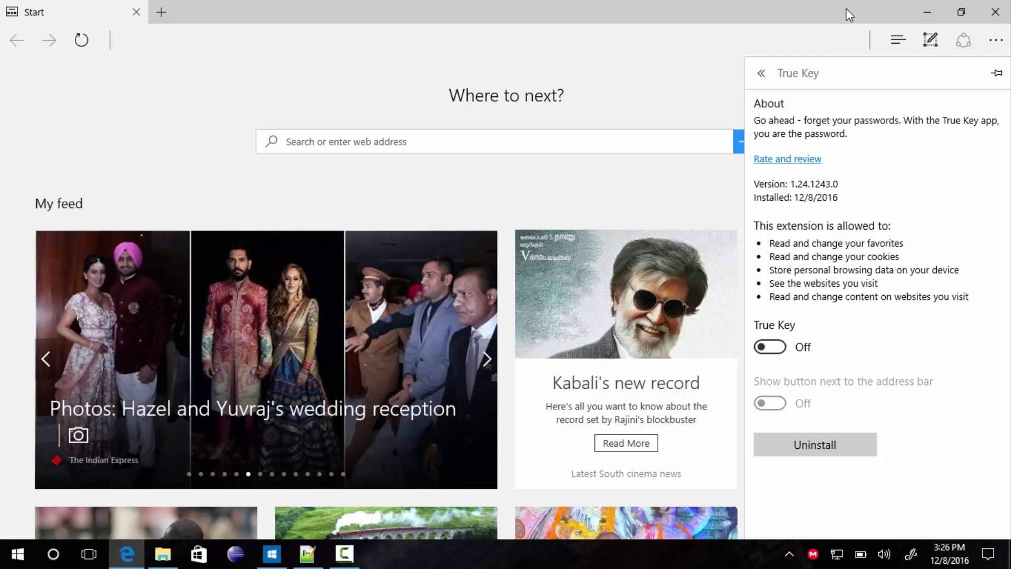
left_click(929, 7)
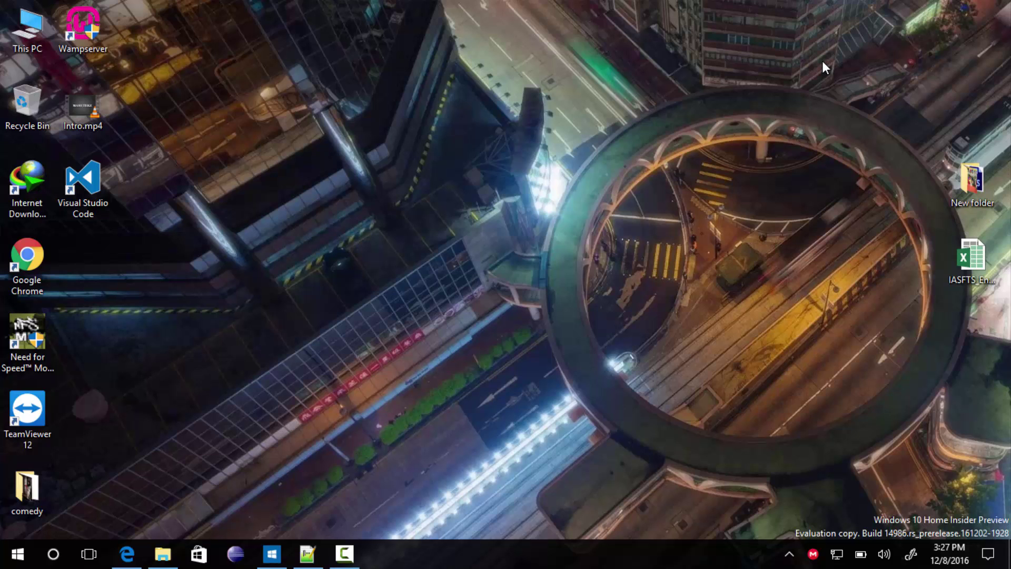
Step: Search for "defender", open the Windows Defender Store app, and widen its window until Family options fits beside the other two tiles
key("super")
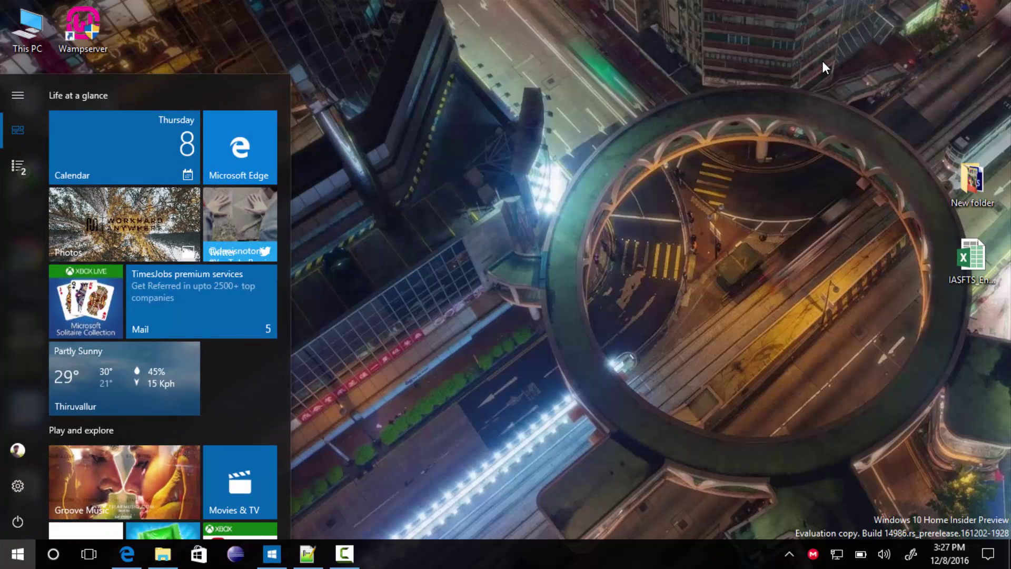
type("defender")
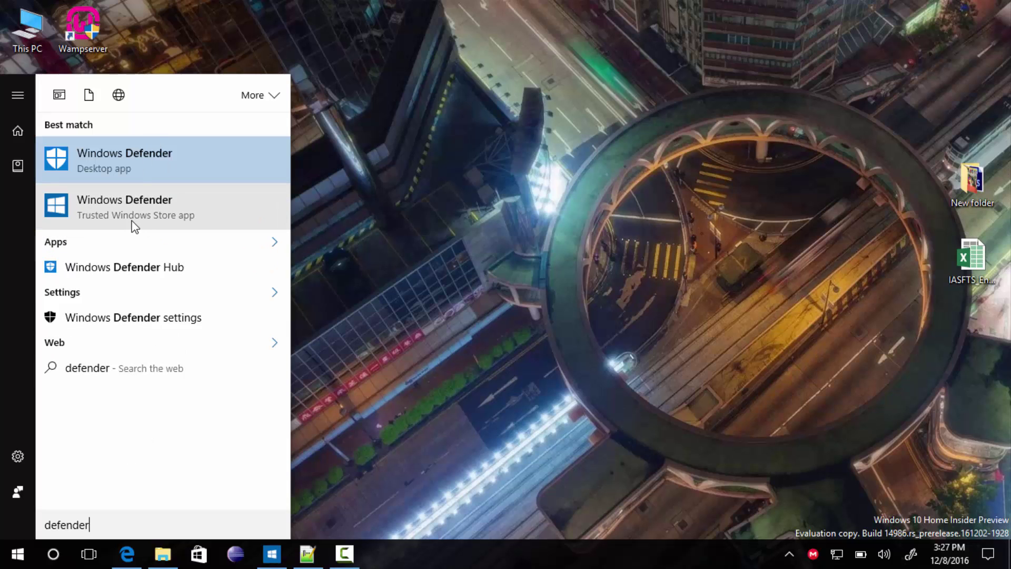
left_click(144, 213)
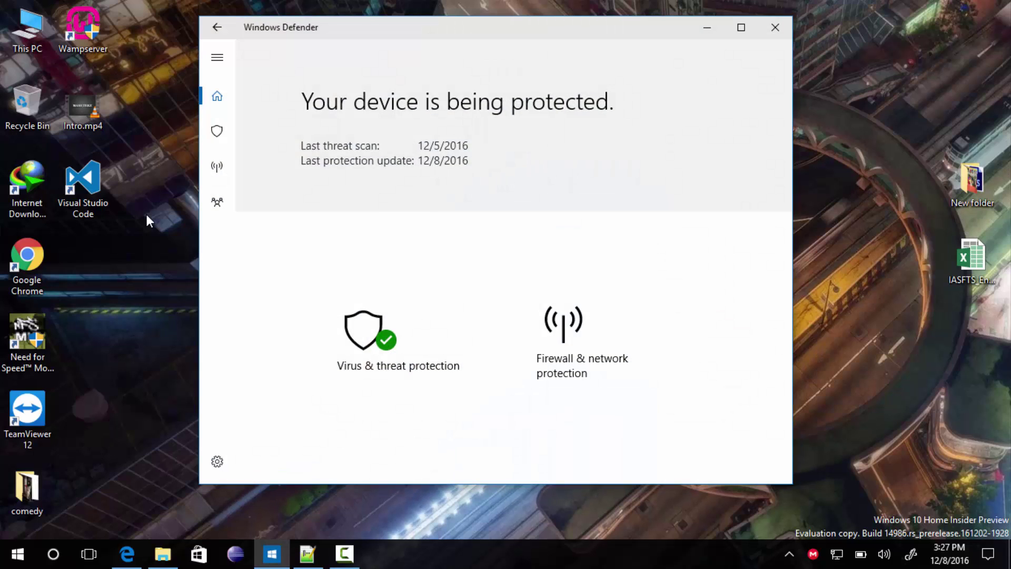
left_click_drag(461, 67, 476, 29)
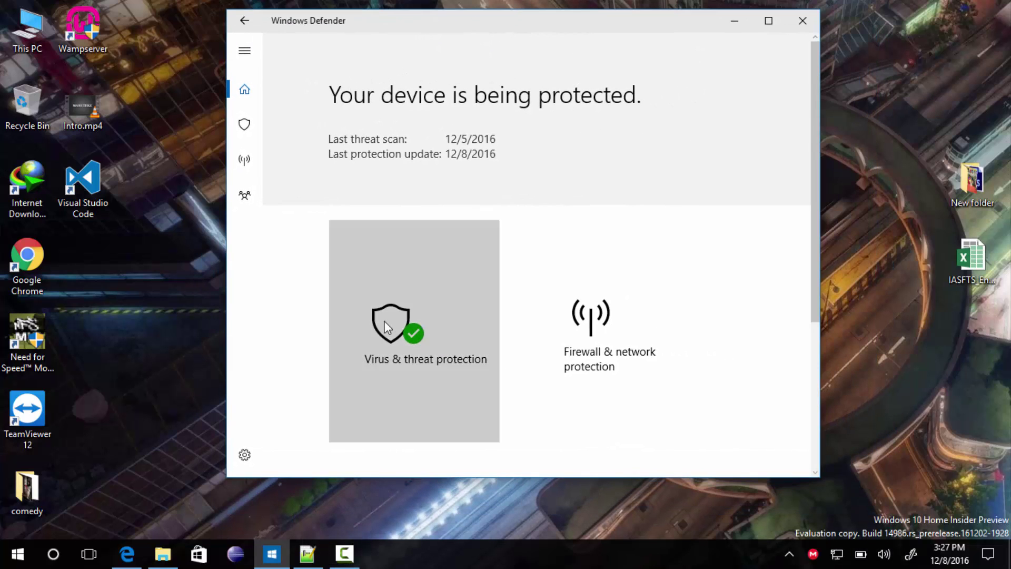
scroll(614, 342, "down", 4)
scroll(615, 334, "up", 2)
scroll(616, 334, "up", 2)
left_click_drag(819, 429, 943, 425)
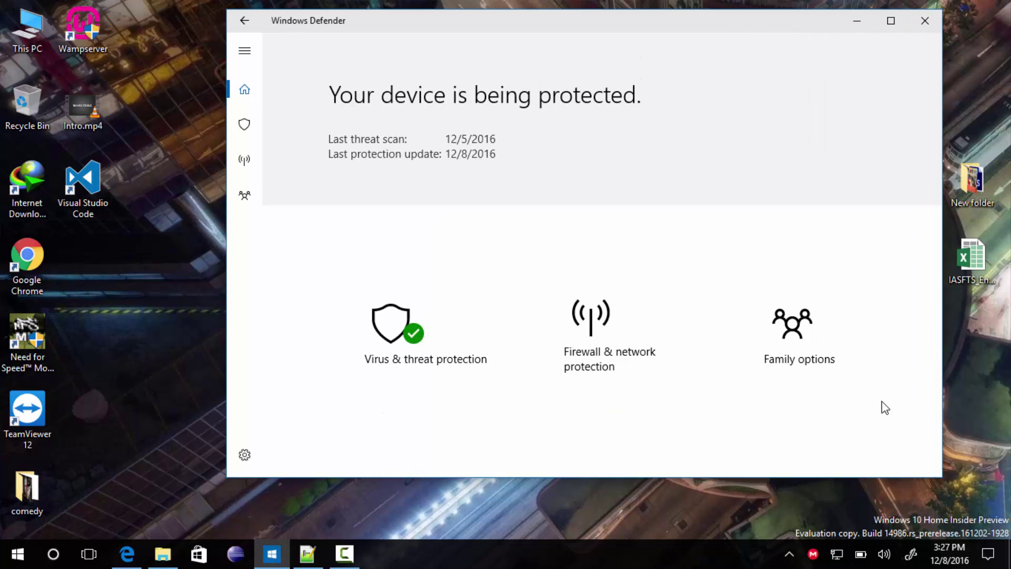
Step: Look through Windows Defender's Virus & threat protection, Firewall & network protection and Family options pages, and return to Home
left_click(248, 128)
scroll(668, 242, "down", 3)
scroll(458, 213, "up", 3)
left_click(241, 161)
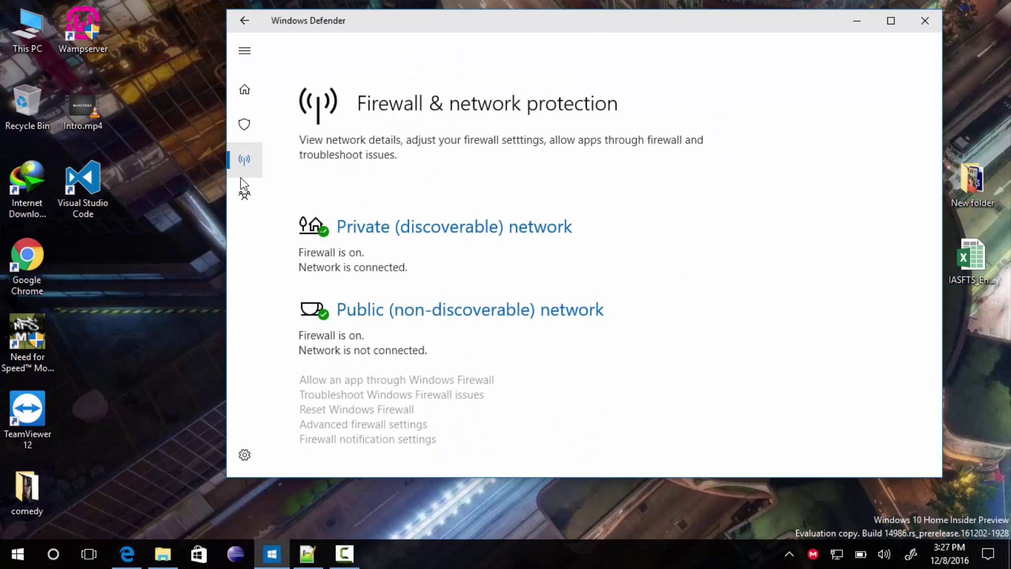
left_click(246, 198)
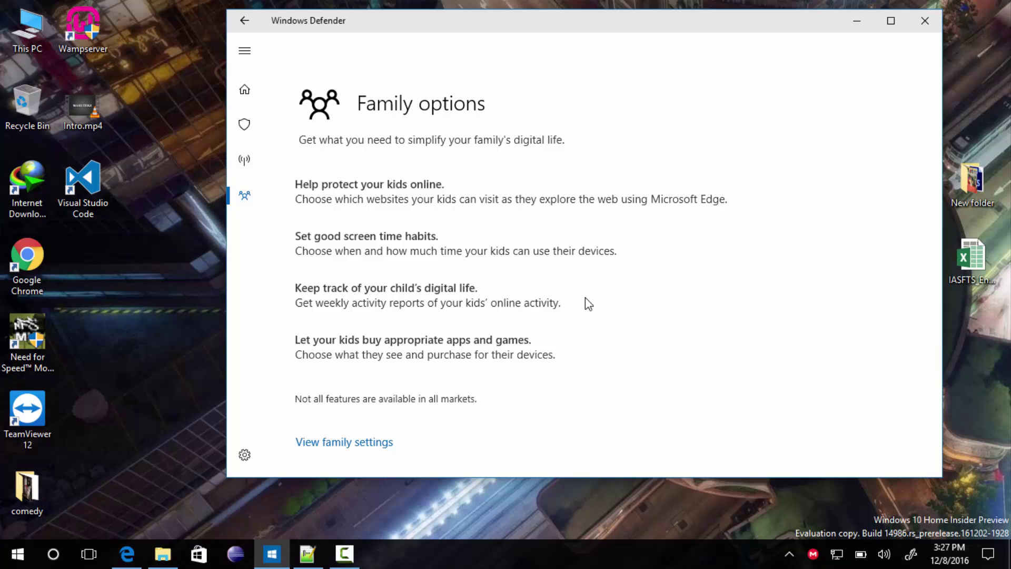
left_click(255, 102)
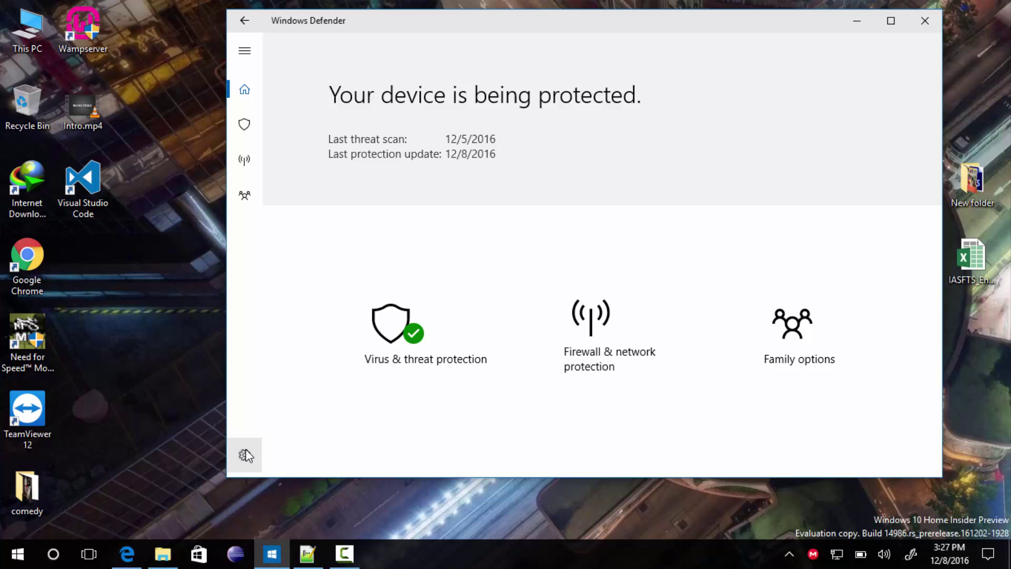
left_click(244, 124)
left_click(244, 159)
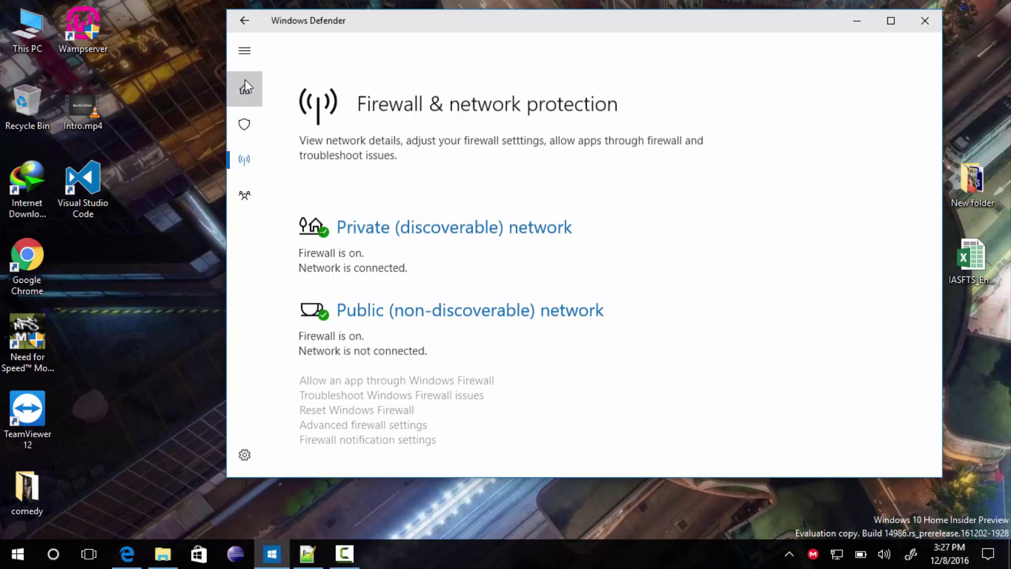
left_click(245, 83)
Step: Search for "windows" to reopen the Windows Defender Store app, and maximize and restore its window
left_click(3, 565)
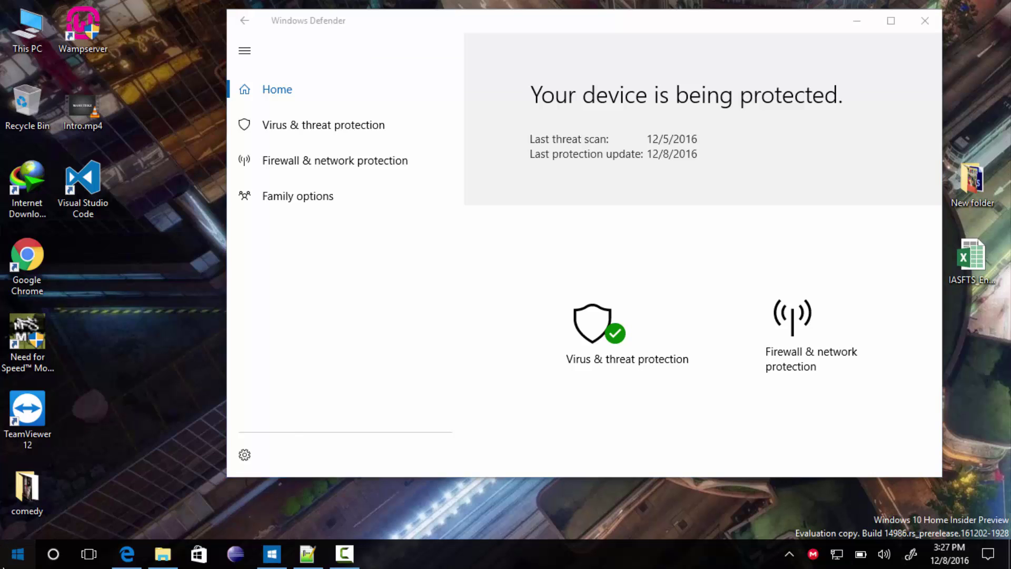
type("windows")
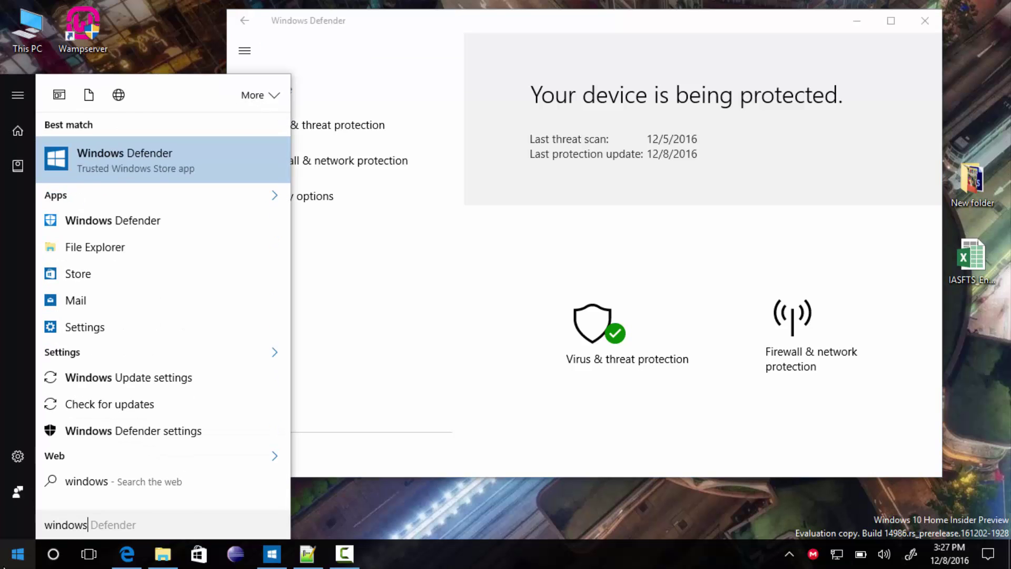
key("Return")
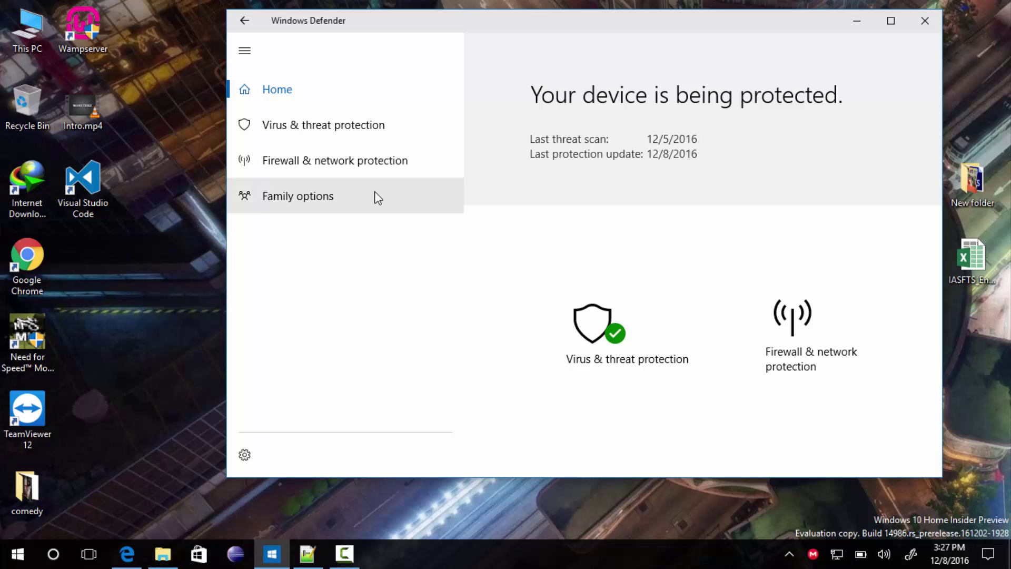
left_click_drag(376, 26, 412, 1)
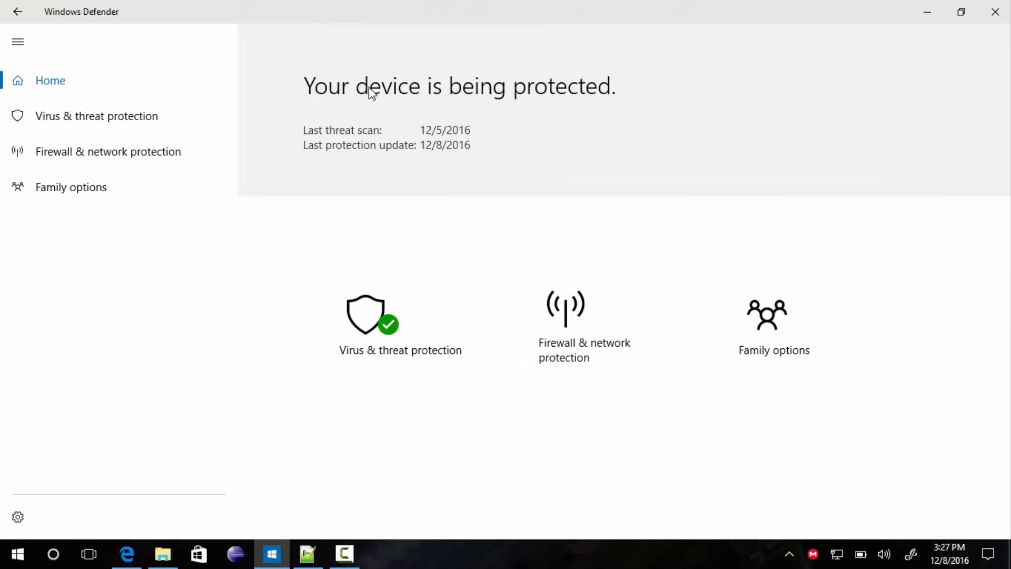
double_click(431, 8)
Step: View the Virus & threat protection and Firewall & network protection pages again, return to Home, and minimize Windows Defender
left_click(307, 125)
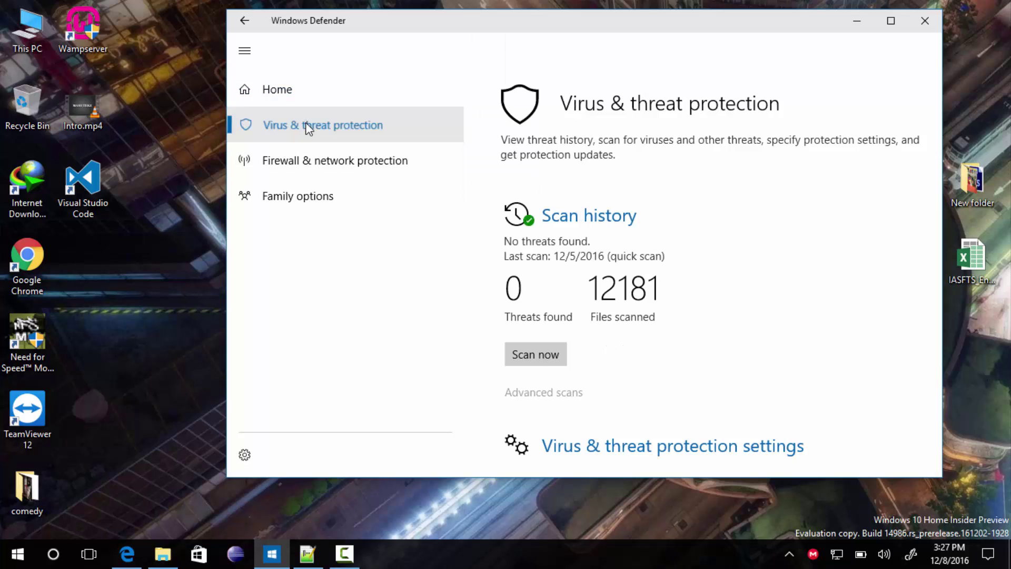
left_click(311, 156)
left_click(279, 95)
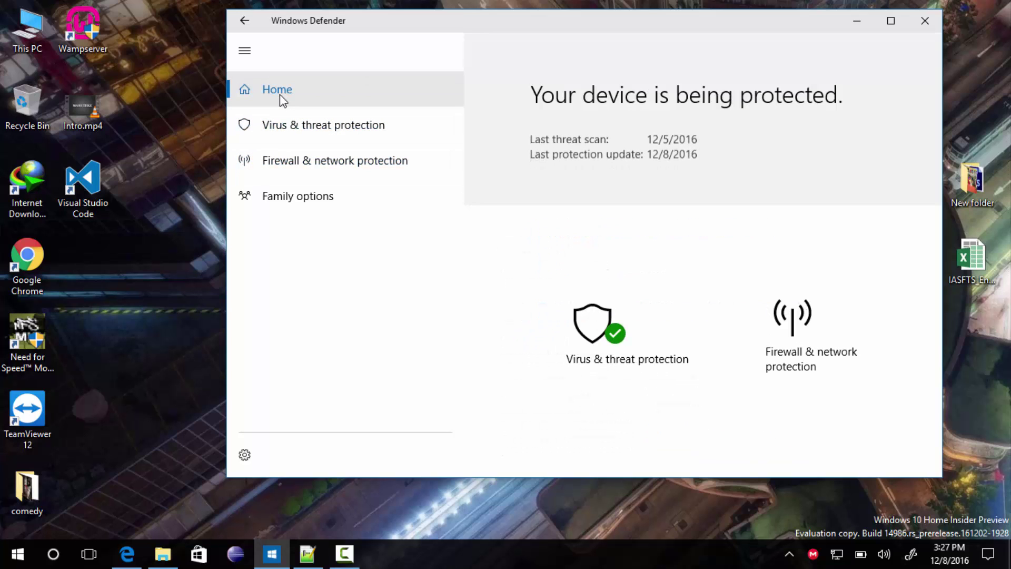
left_click(244, 23)
left_click(857, 21)
right_click(343, 195)
left_click(296, 247)
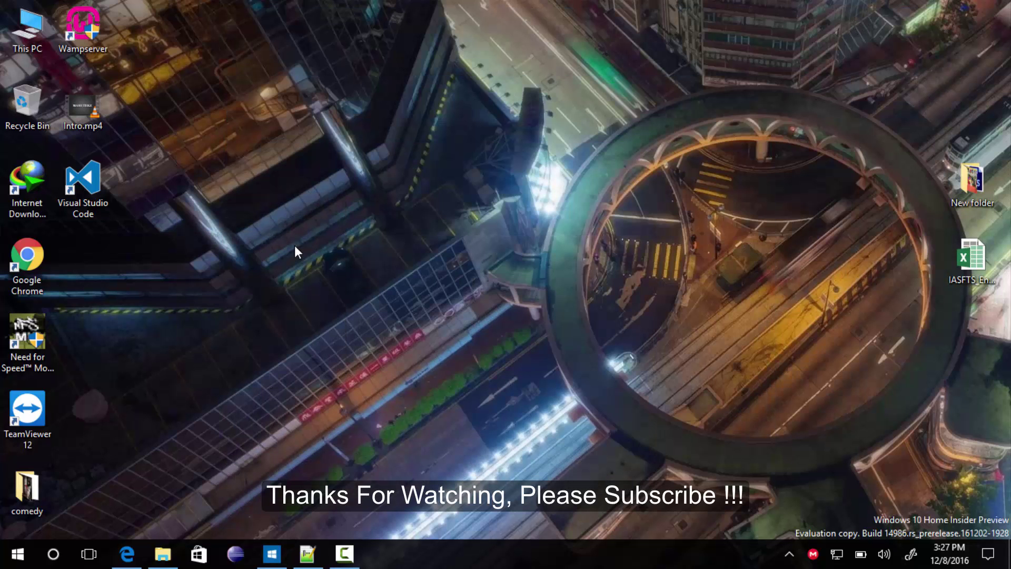